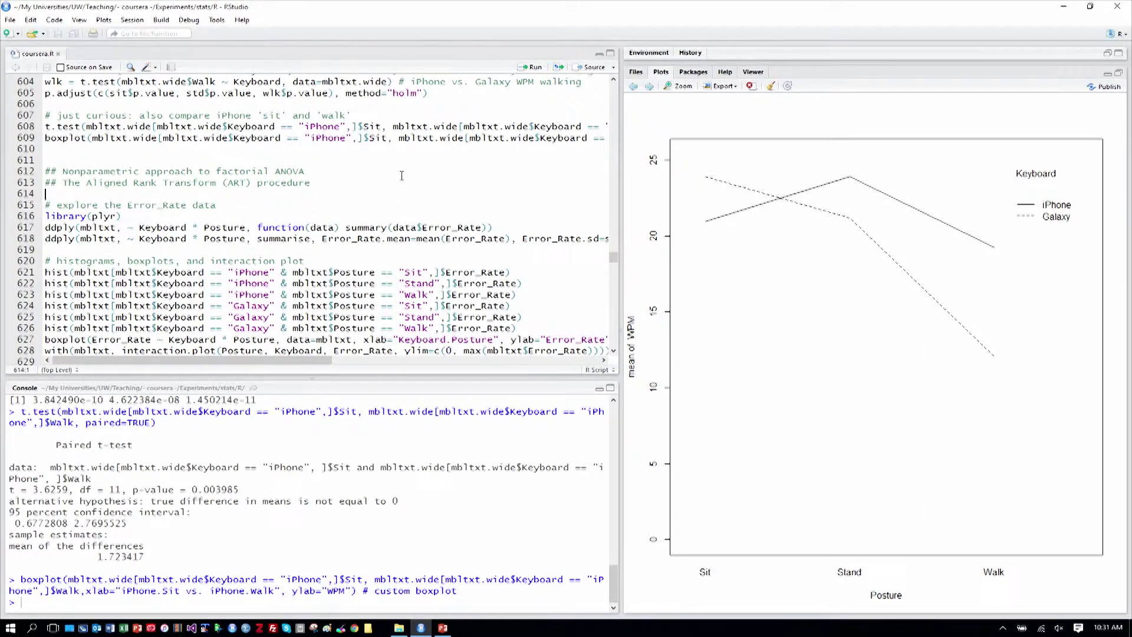
left_click_drag(126, 205, 186, 205)
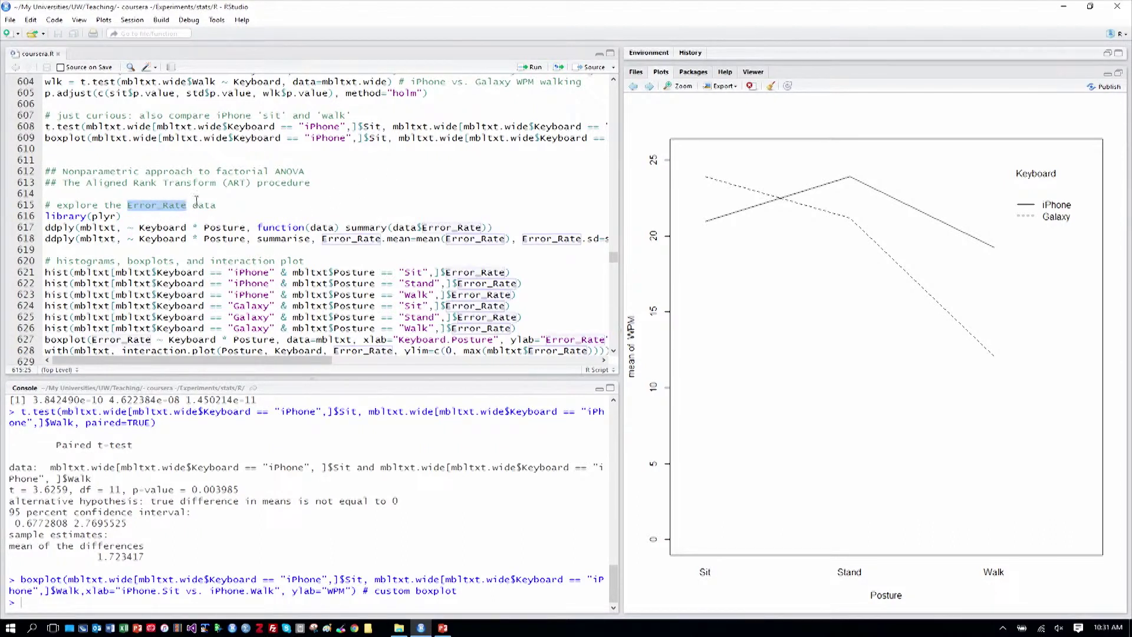
left_click(197, 195)
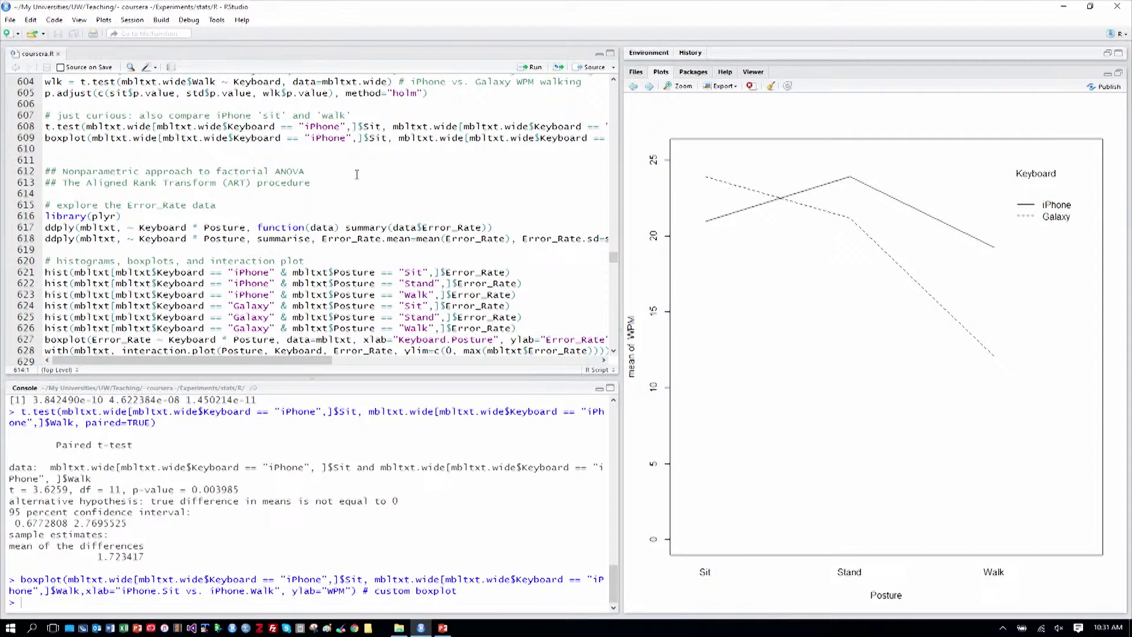
scroll(489, 168, "down", 1)
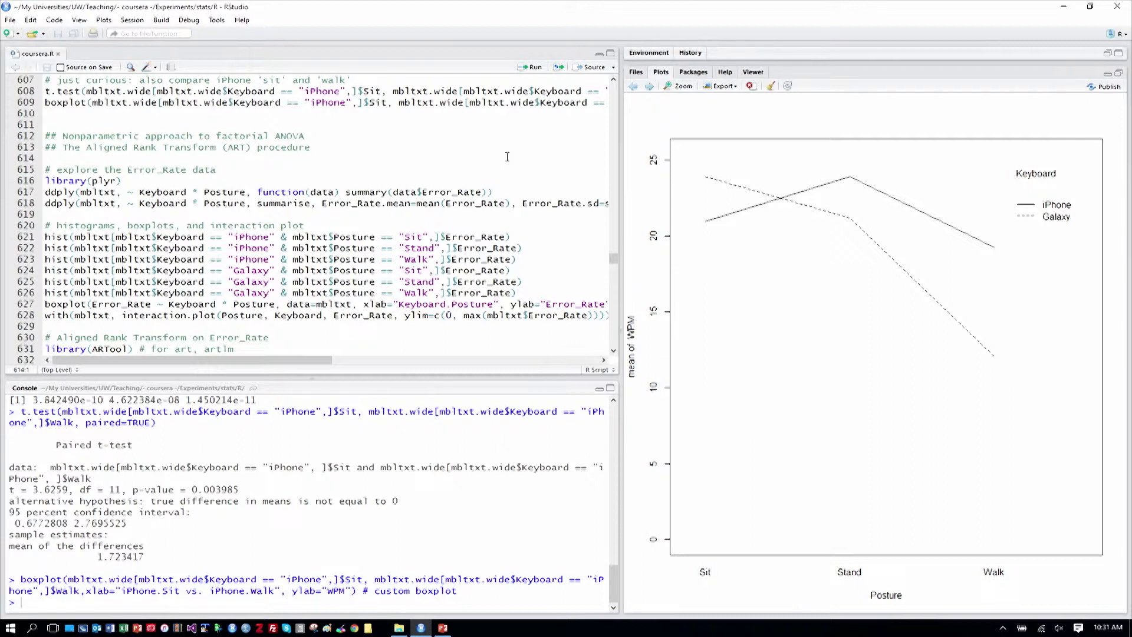
key("Up")
key("Up")
key("Down")
key("shift+Down")
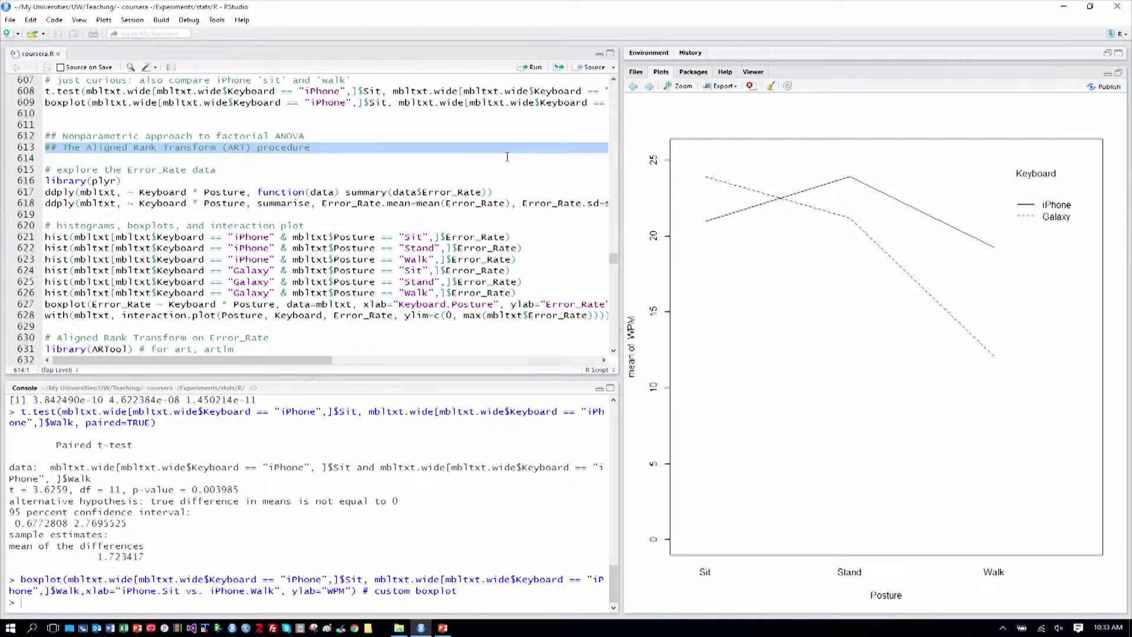
Run the lines that load plyr and summarize Error_Rate for each Keyboard and Posture combination
scroll(507, 157, "down", 1)
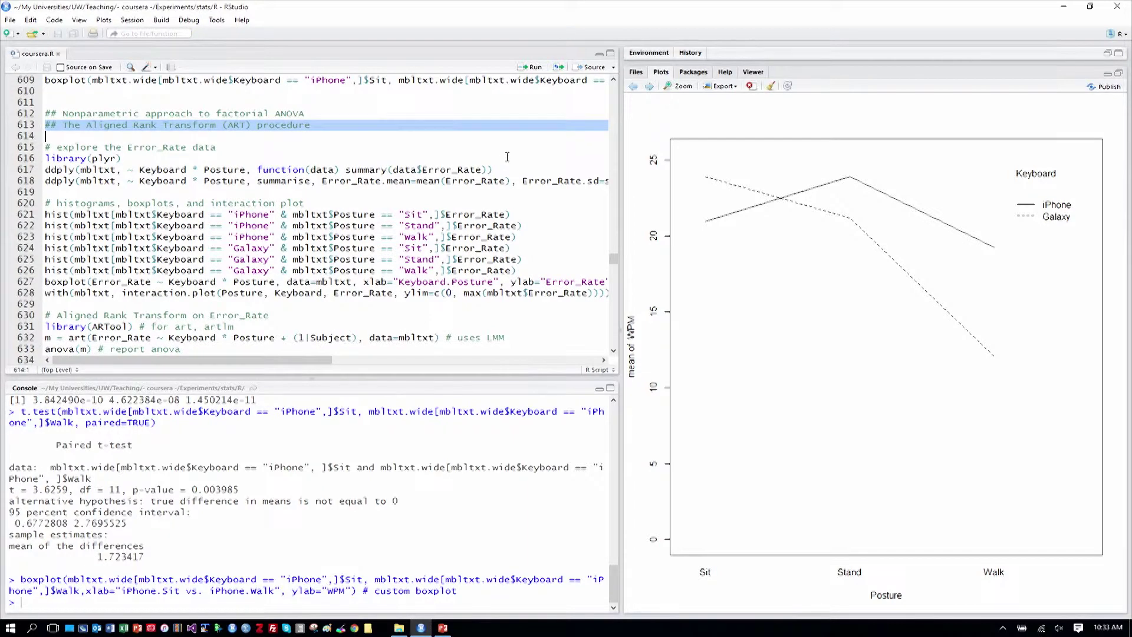
key("Down")
key("Down")
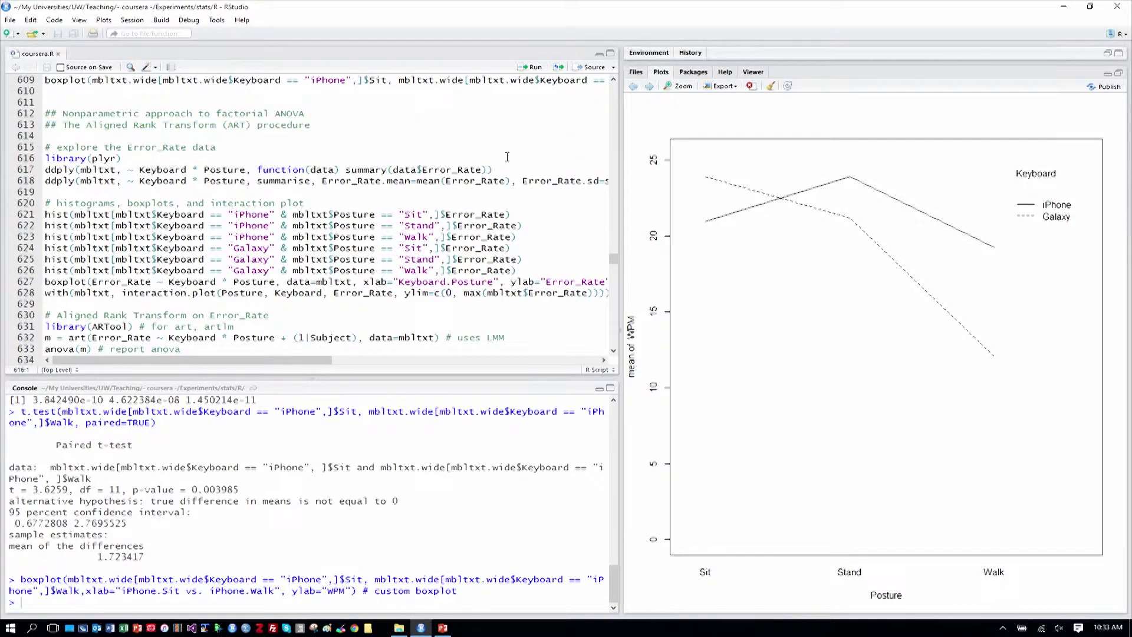
key("shift+Down")
key("shift+Down")
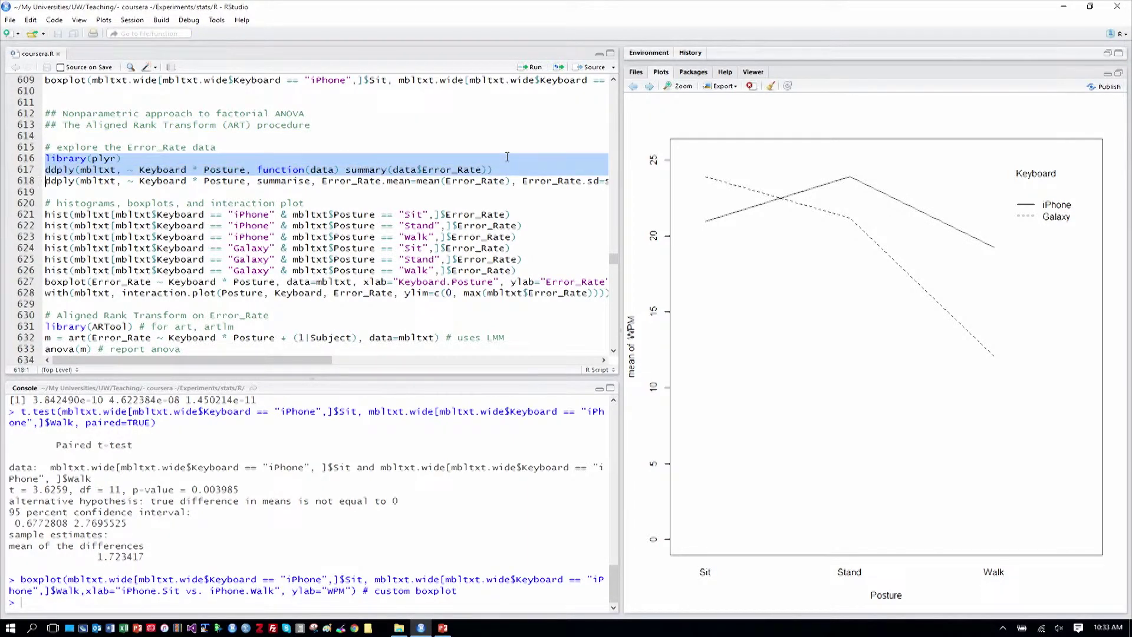
key("ctrl+Return")
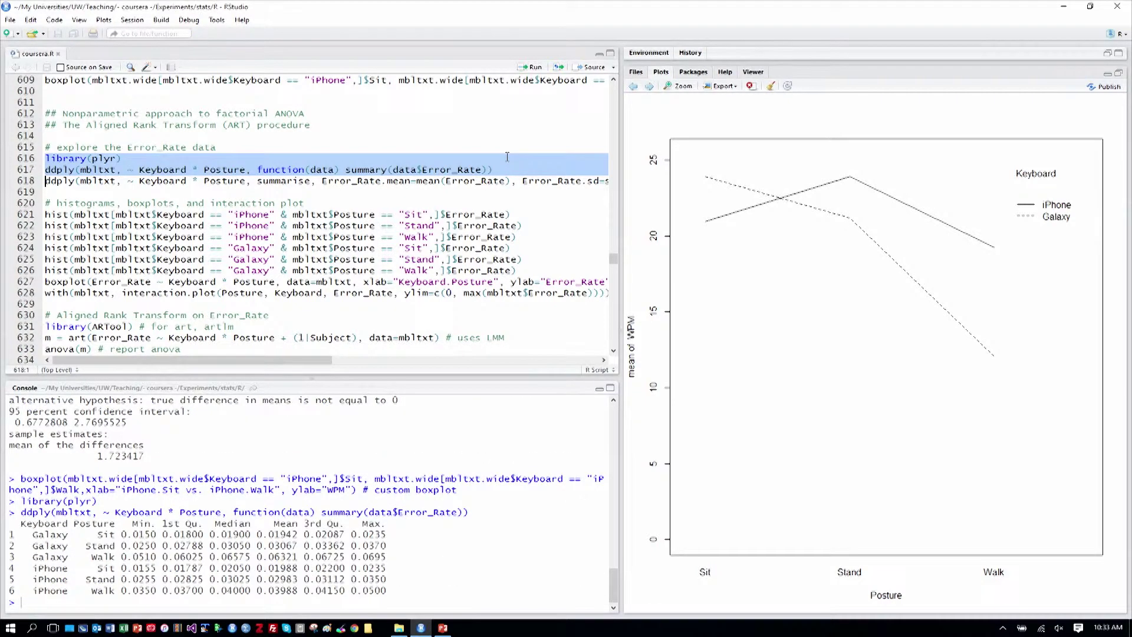
Run the ddply line that computes the mean and standard deviation of Error_Rate by Keyboard and Posture
key("Right")
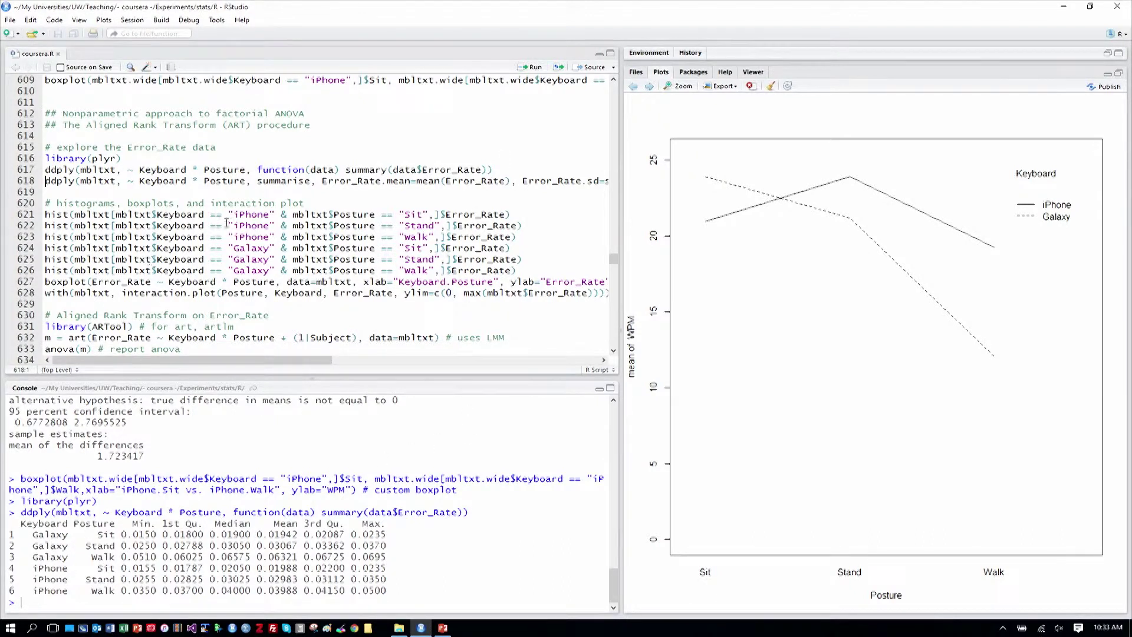
key("shift+Down")
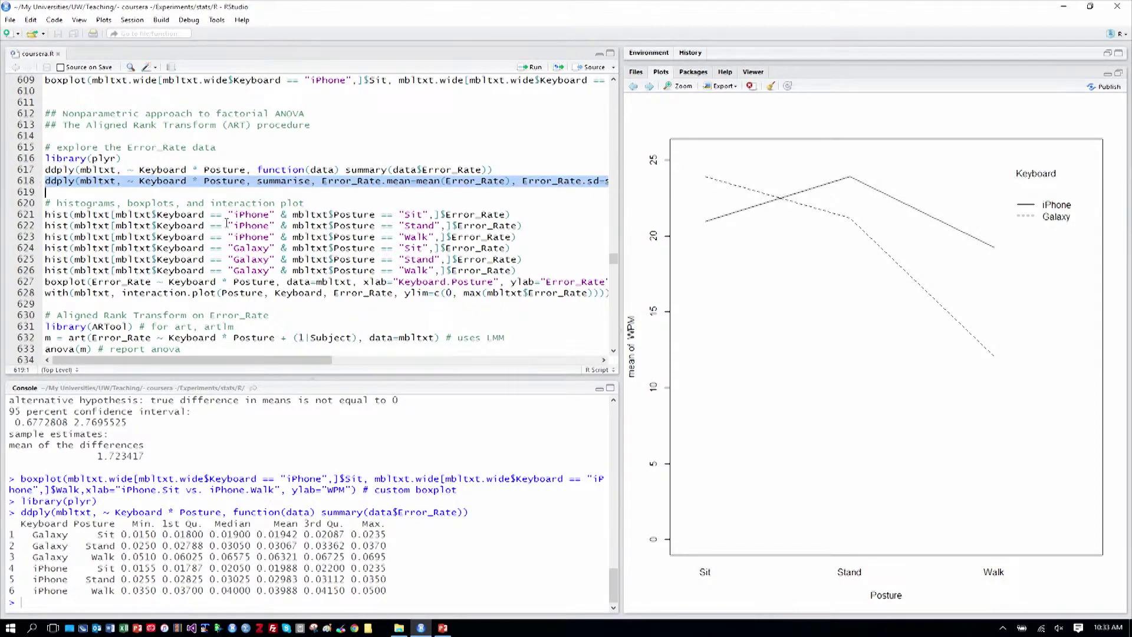
key("ctrl+Return")
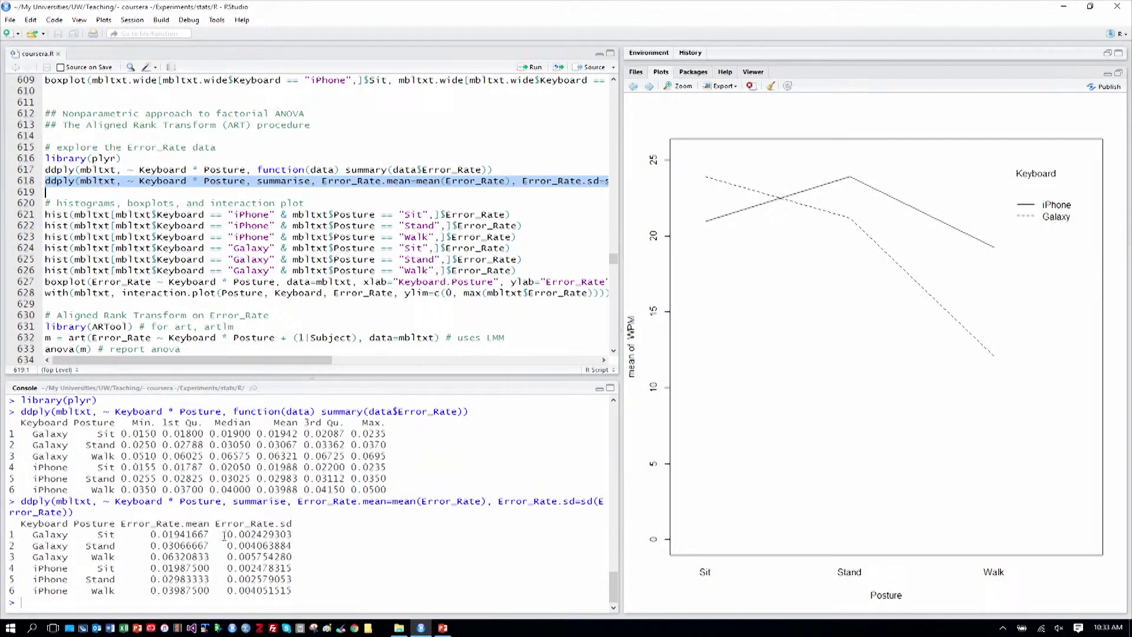
Plot the iPhone Error_Rate histograms for the Sit, Stand and Walk postures one after another
left_click(46, 214)
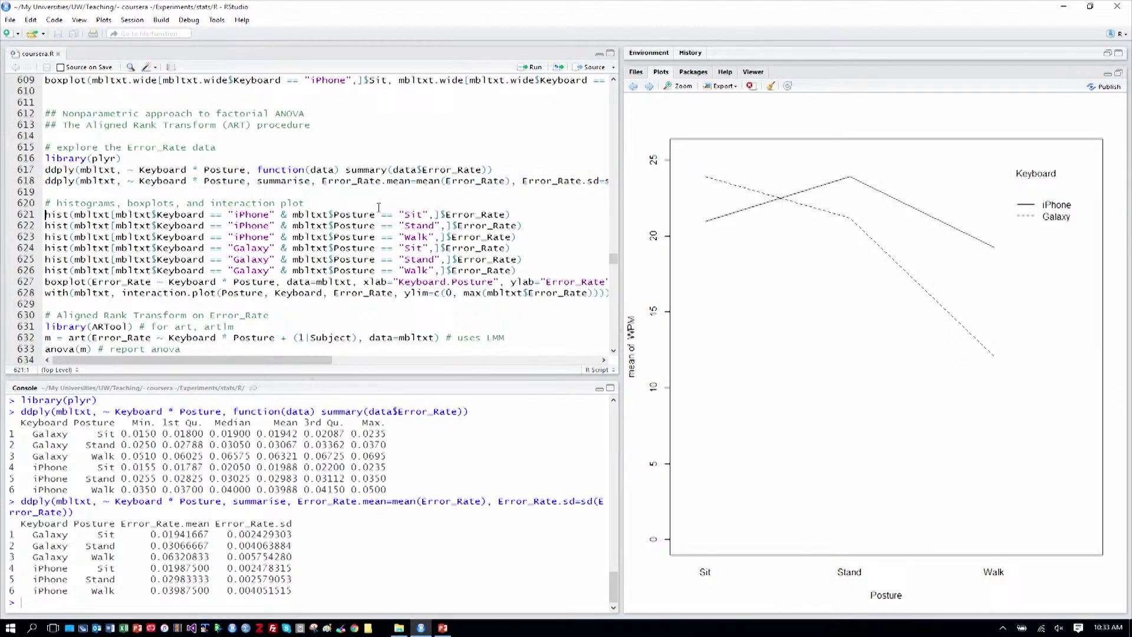
key("shift+Down")
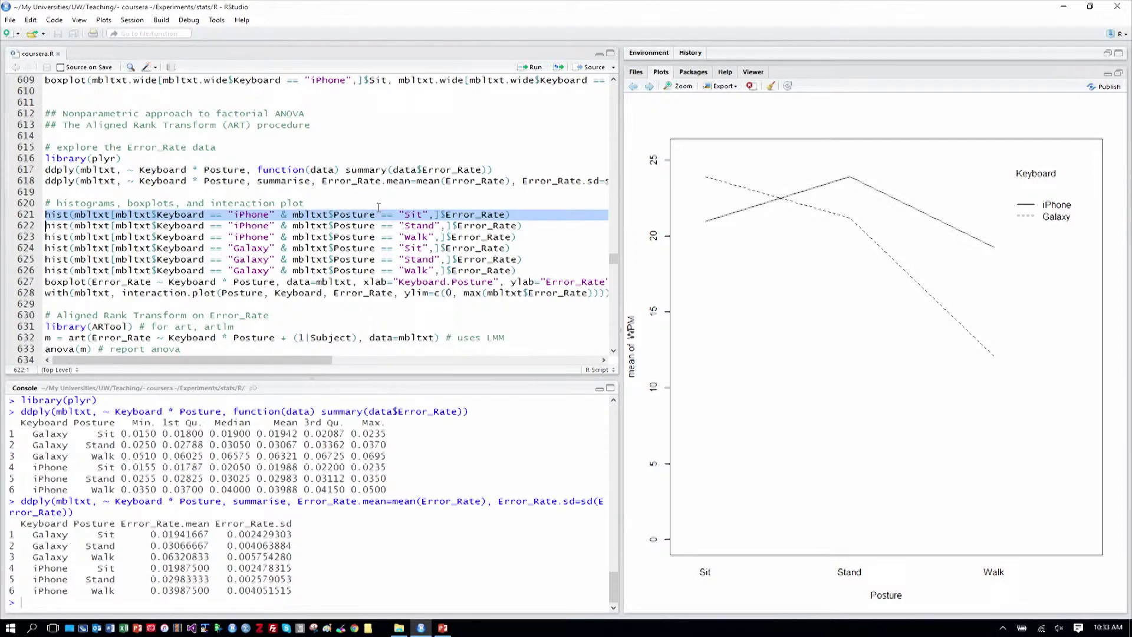
key("ctrl+Return")
key("Down")
key("Up")
key("shift+Down")
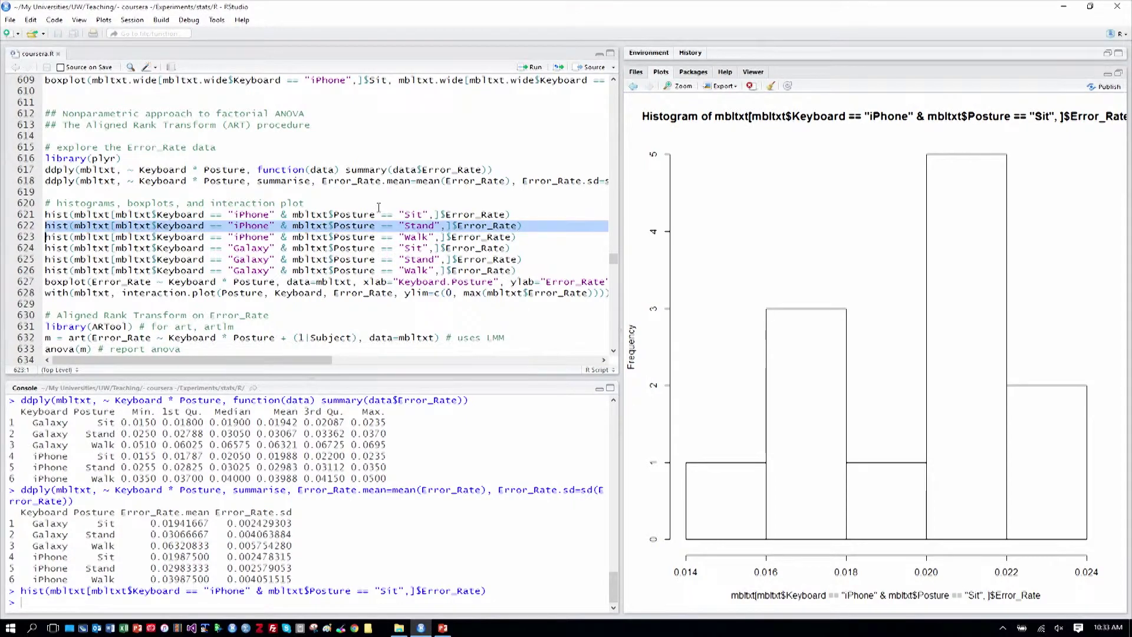
key("ctrl+Return")
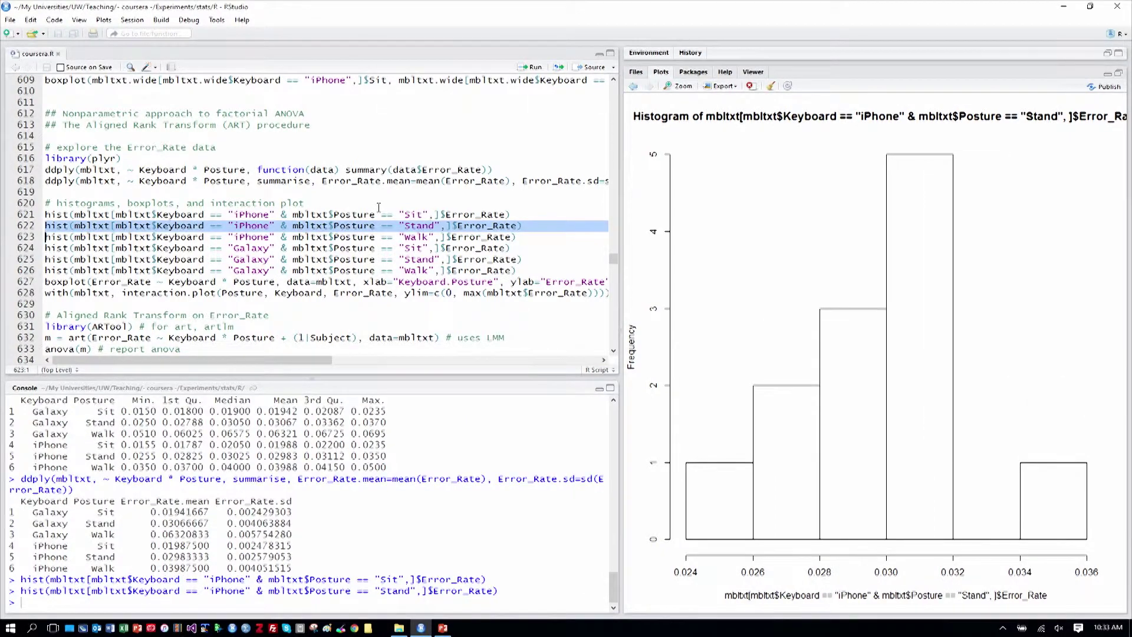
key("Down")
key("Up")
key("shift+Down")
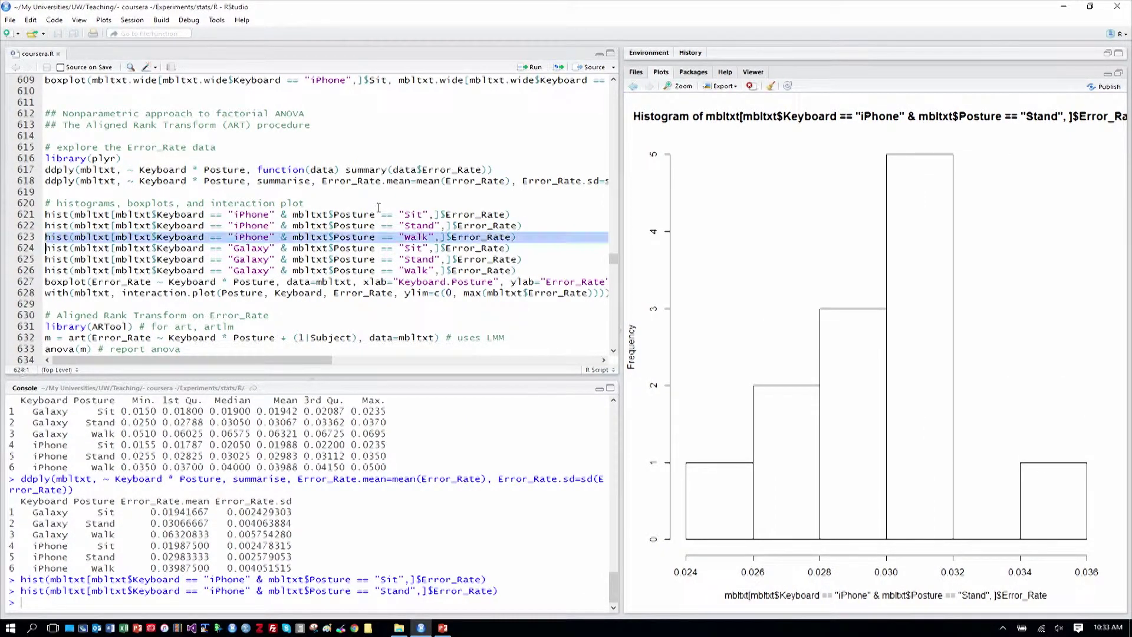
key("ctrl+Return")
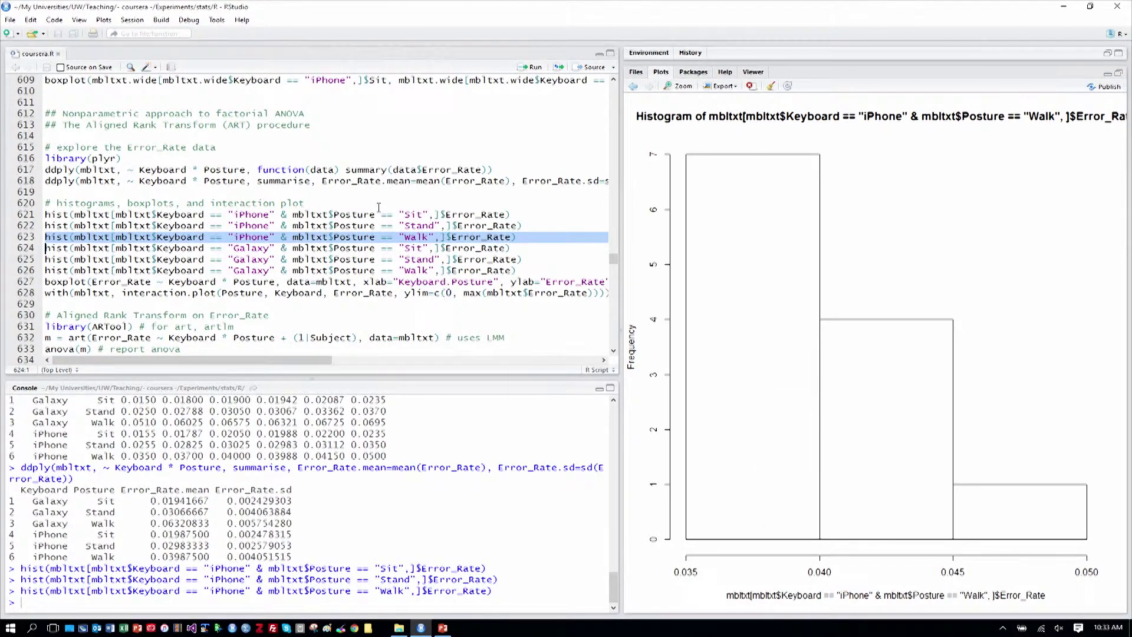
Plot the Galaxy Error_Rate histograms for the Sit, Stand and Walk postures one after another
key("Down")
key("Up")
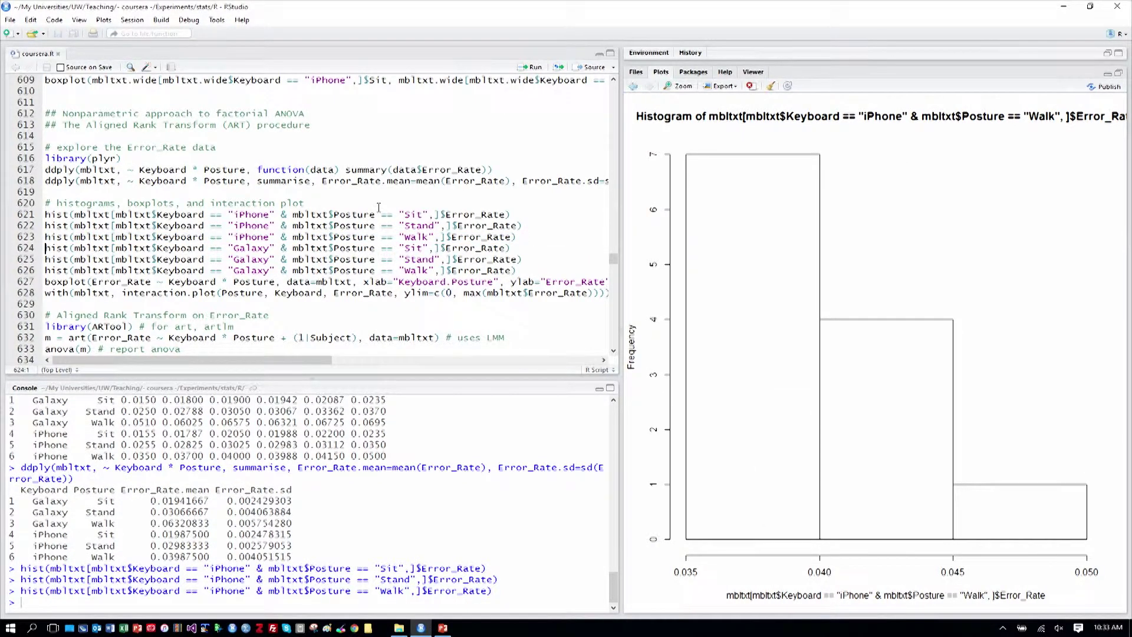
key("shift+Down")
key("ctrl+Return")
key("Down")
key("Up")
key("shift+Down")
key("ctrl+Return")
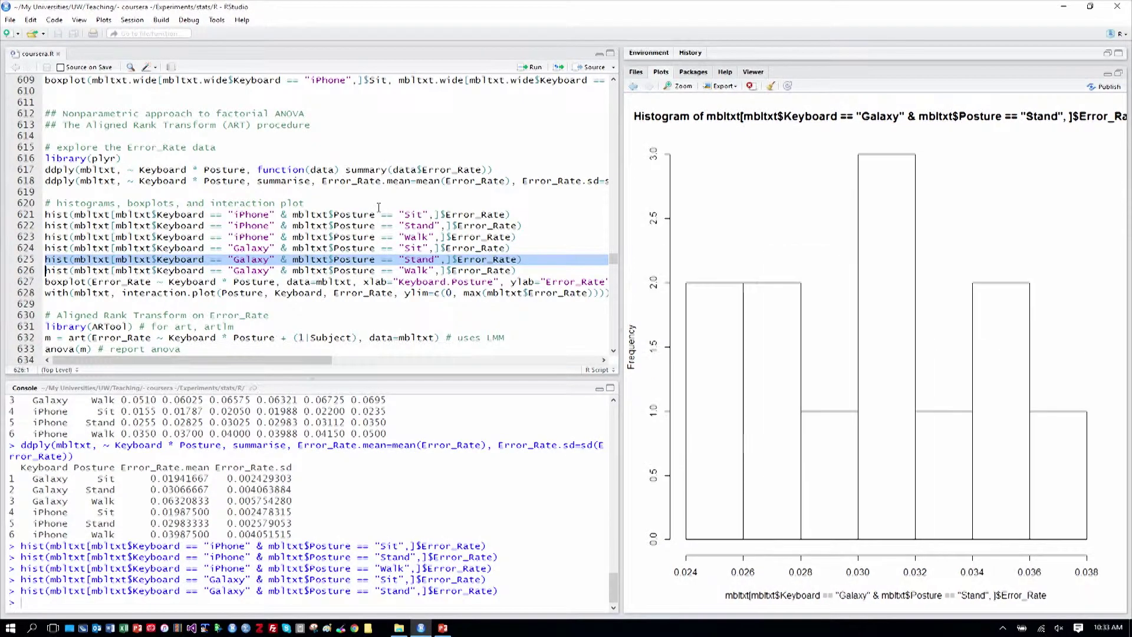
key("Down")
key("Up")
key("shift+Down")
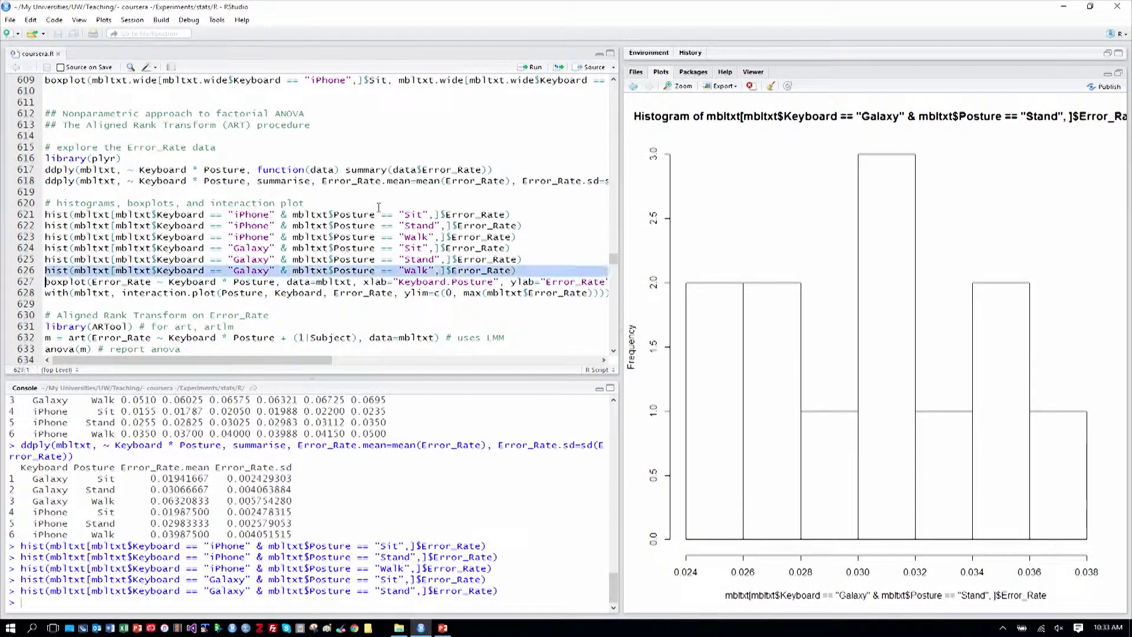
key("ctrl+Return")
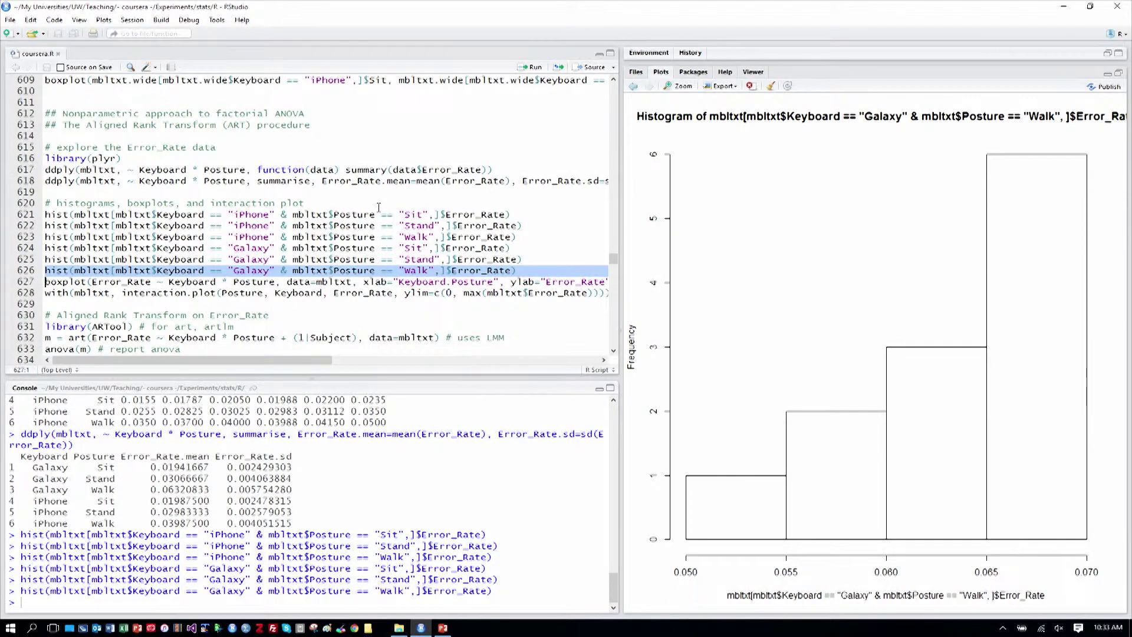
Run the Error_Rate boxplot line for Keyboard by Posture and the interaction plot line below it
key("Down")
key("shift+Down")
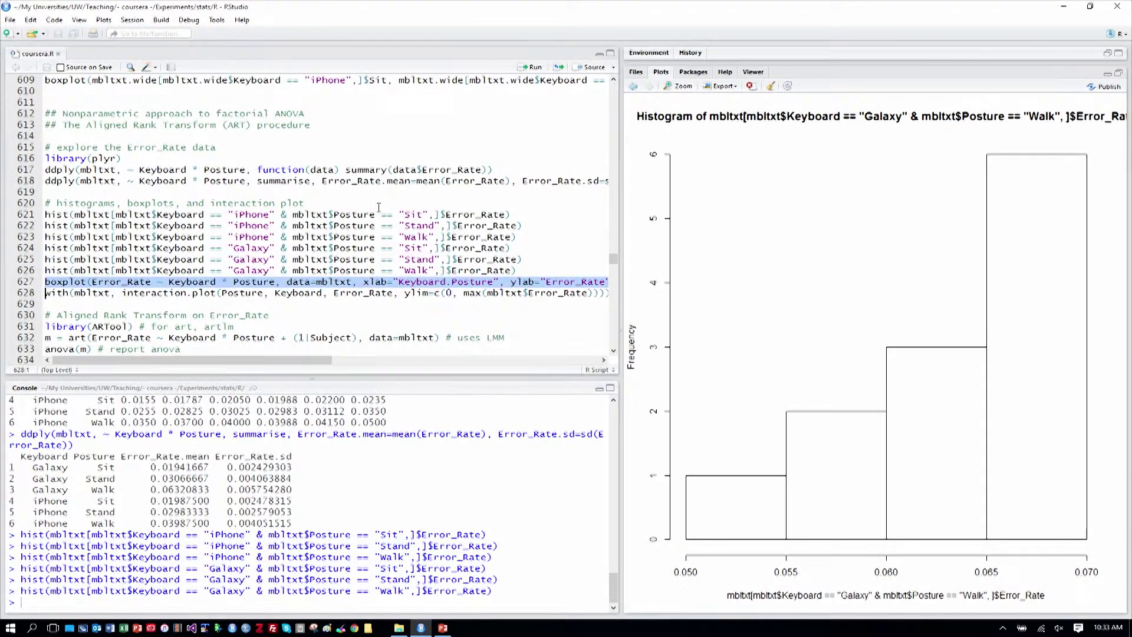
key("ctrl+Return")
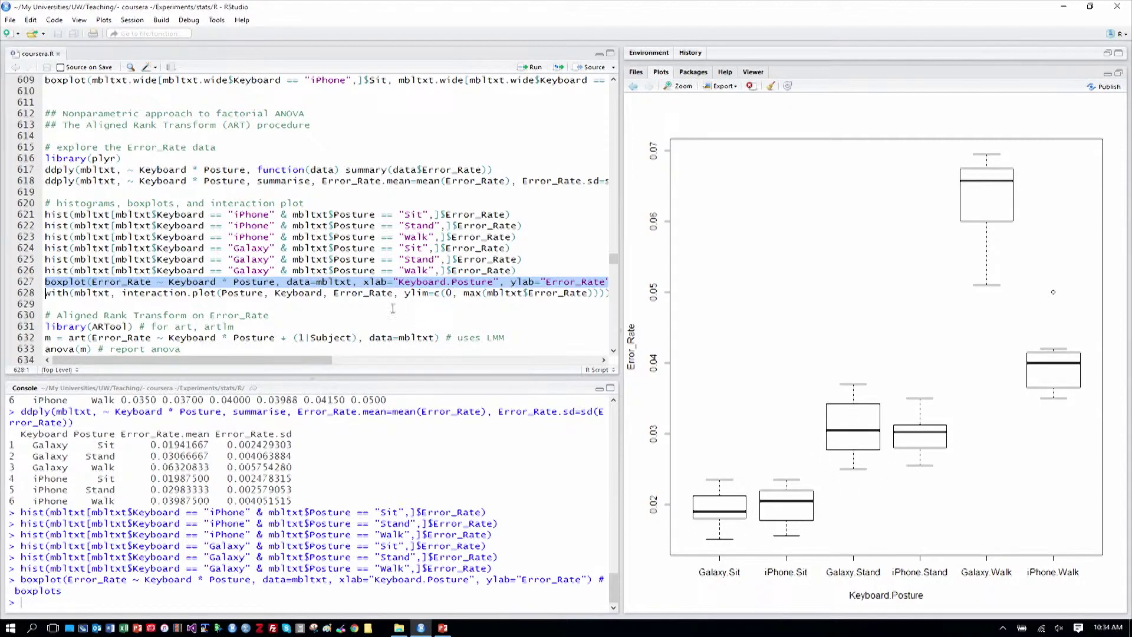
left_click(369, 293)
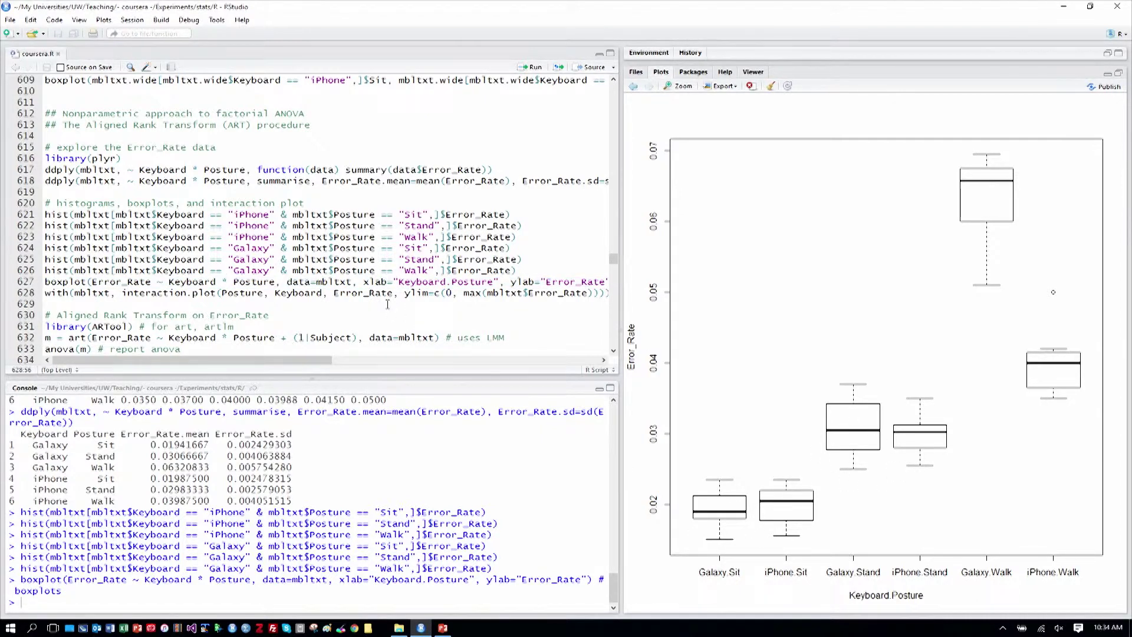
key("ctrl+Return")
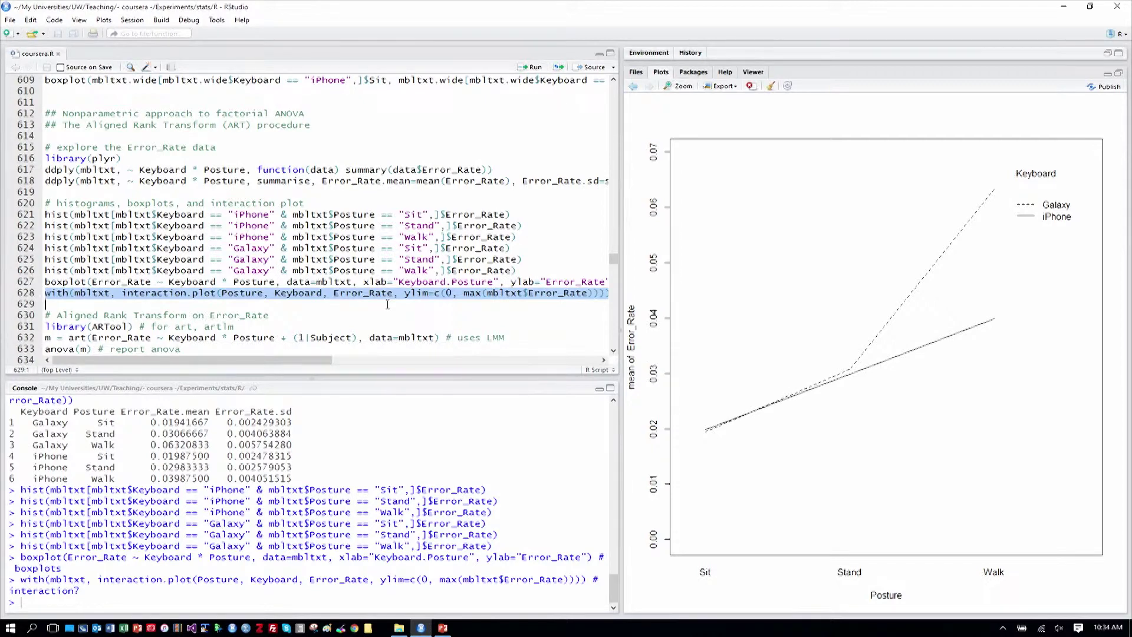
Load the ARTool library from the Aligned Rank Transform on Error_Rate section of the script
key("Down")
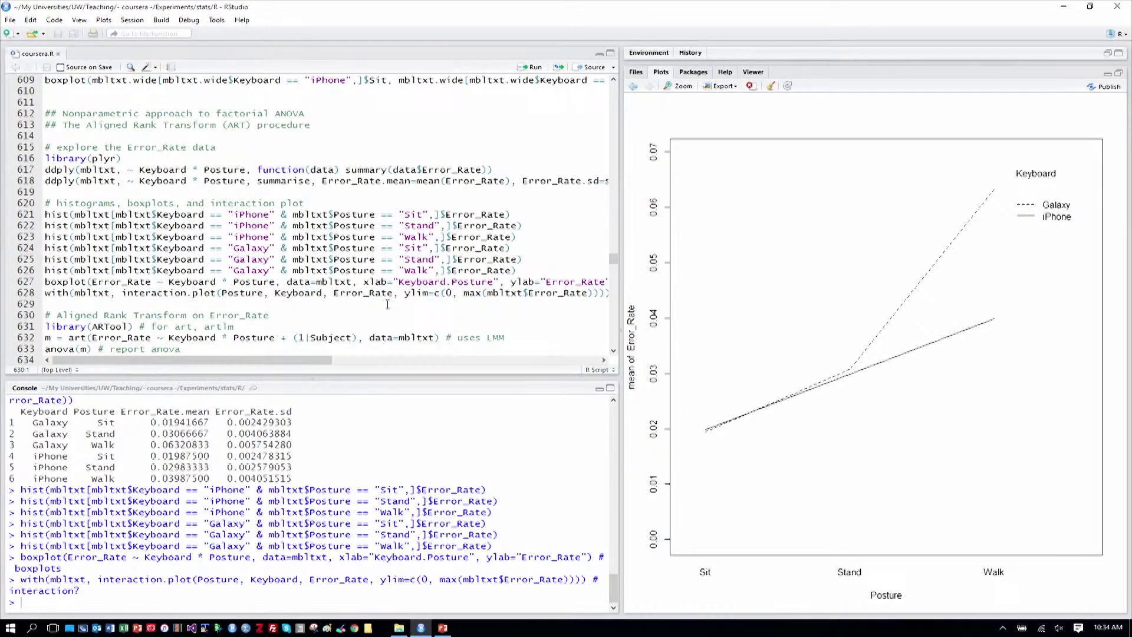
scroll(387, 304, "down", 4)
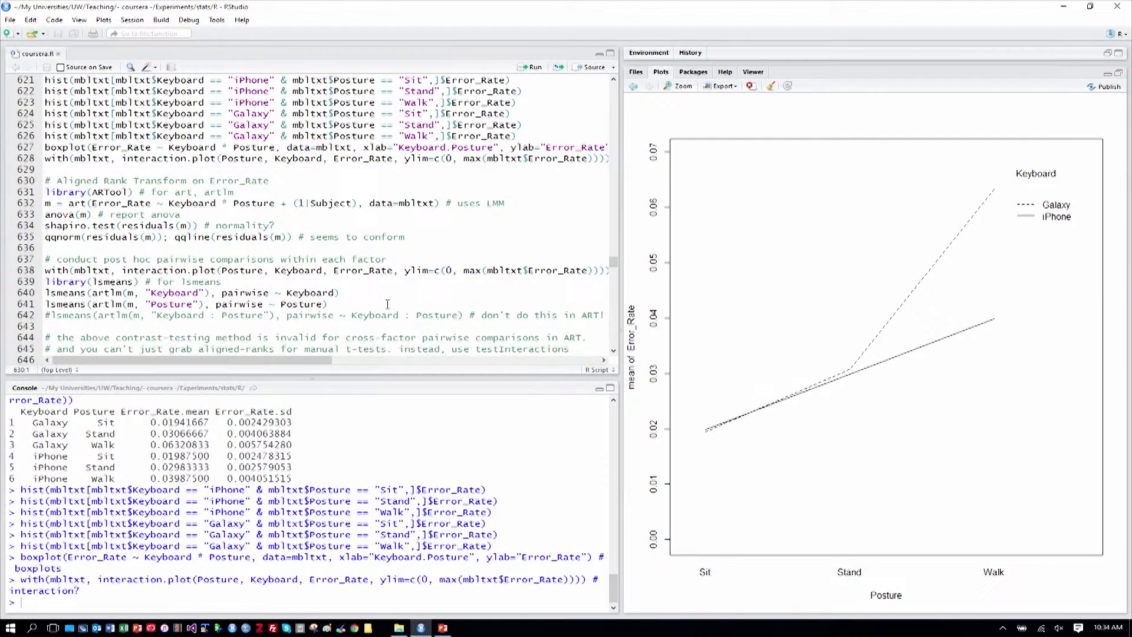
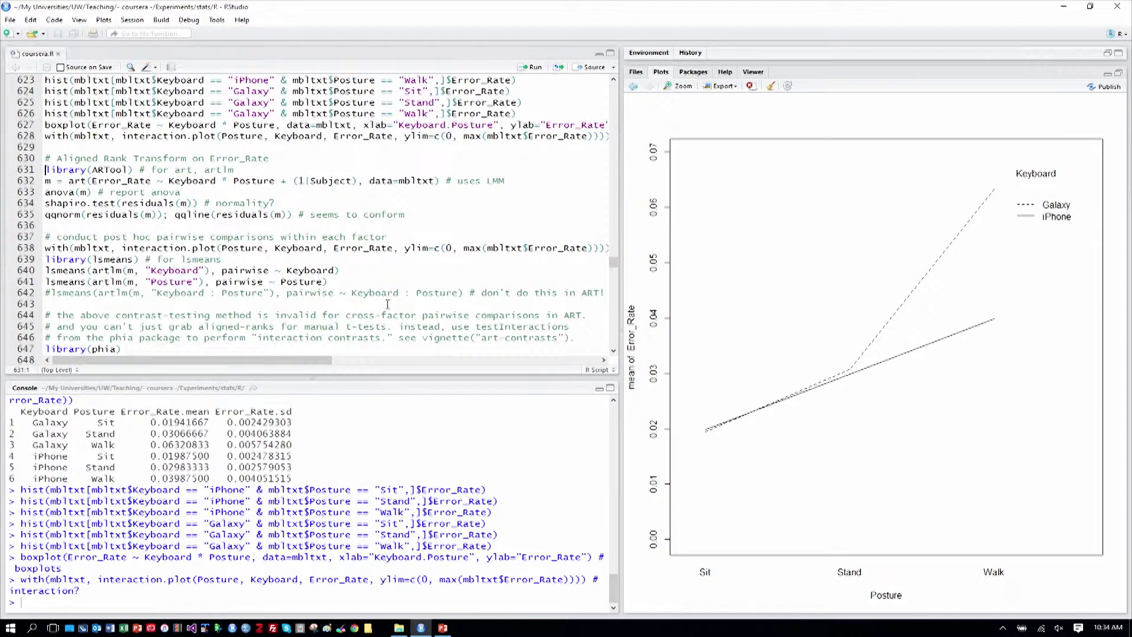
key("shift+Down")
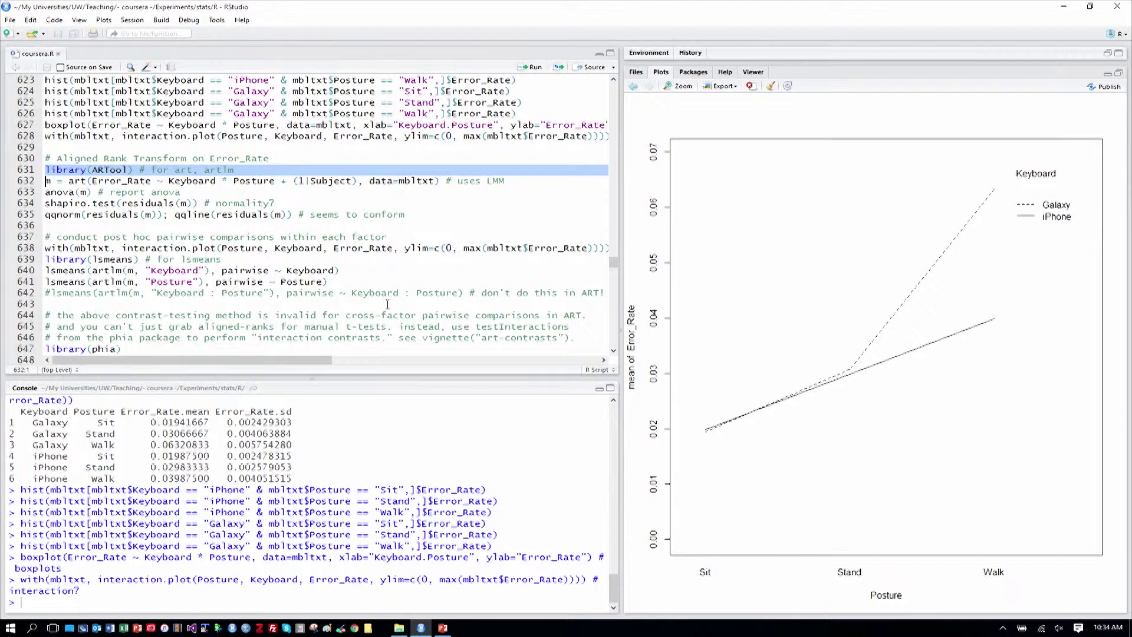
key("ctrl+Return")
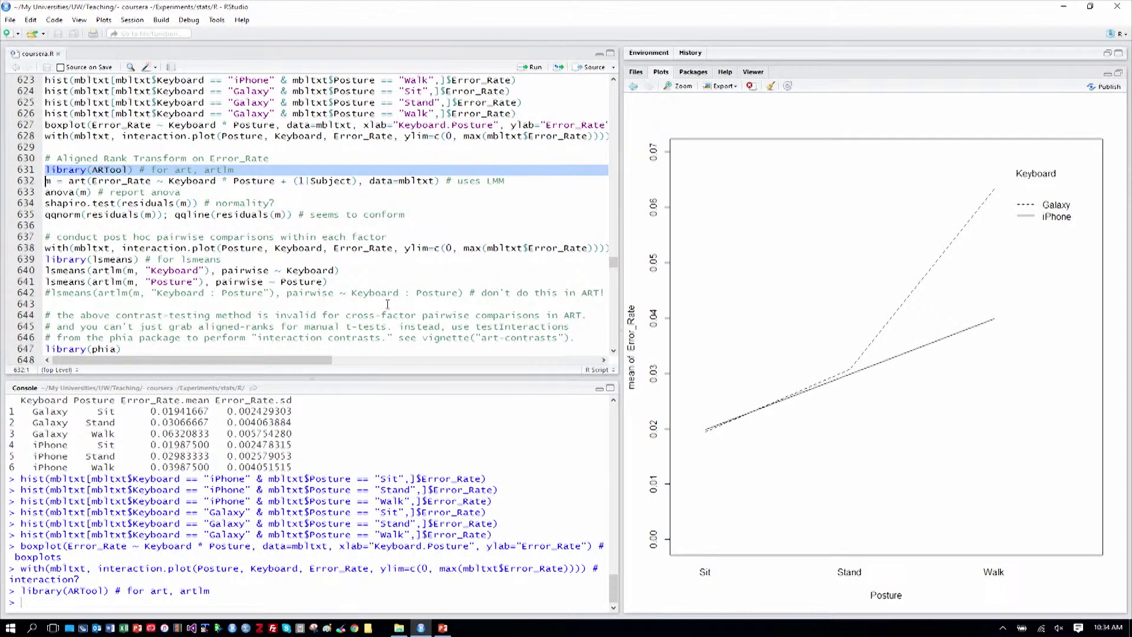
Examine the art model formula for Error_Rate, highlighting its (1|Subject) term
key("Right")
key("shift+Down")
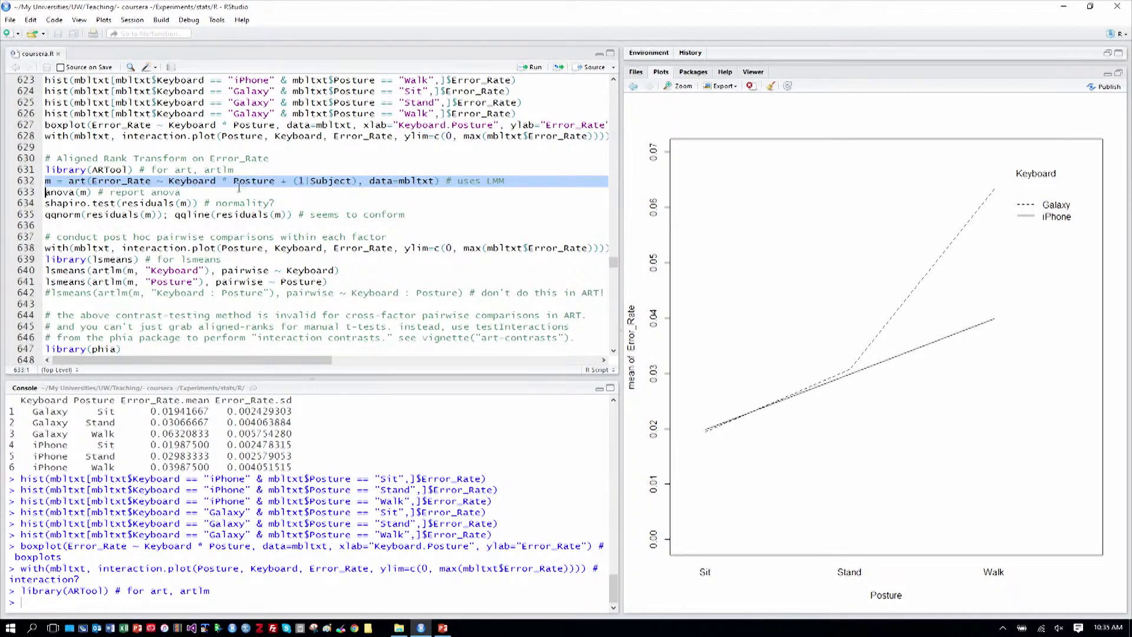
left_click_drag(293, 182, 356, 181)
left_click(307, 191)
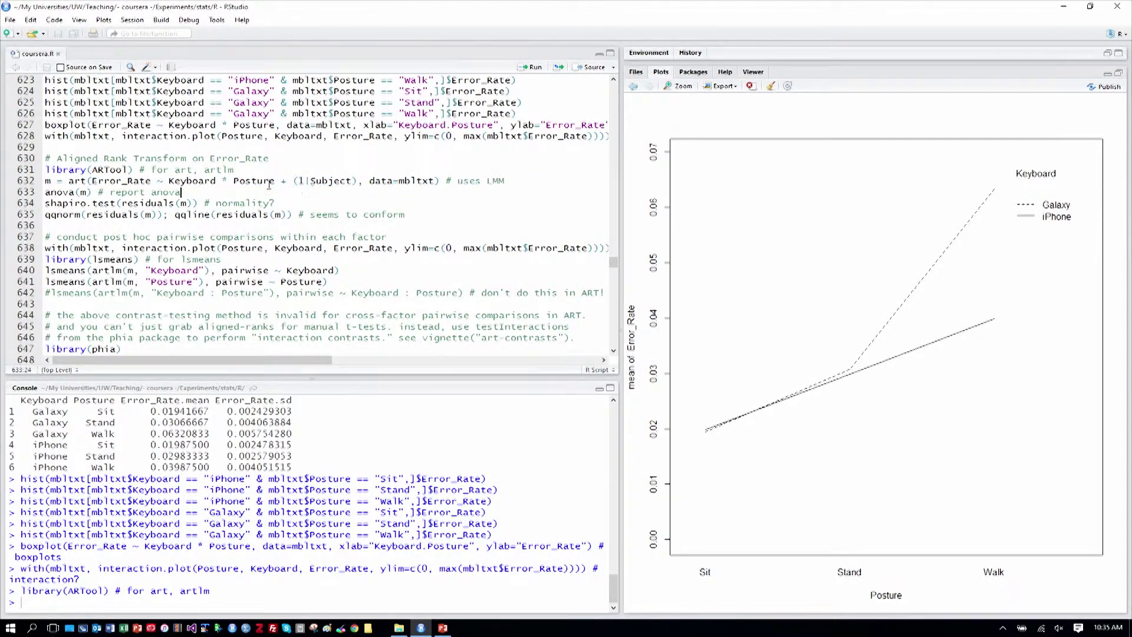
left_click(534, 185)
key("Home")
left_click(316, 182)
left_click_drag(293, 181, 358, 182)
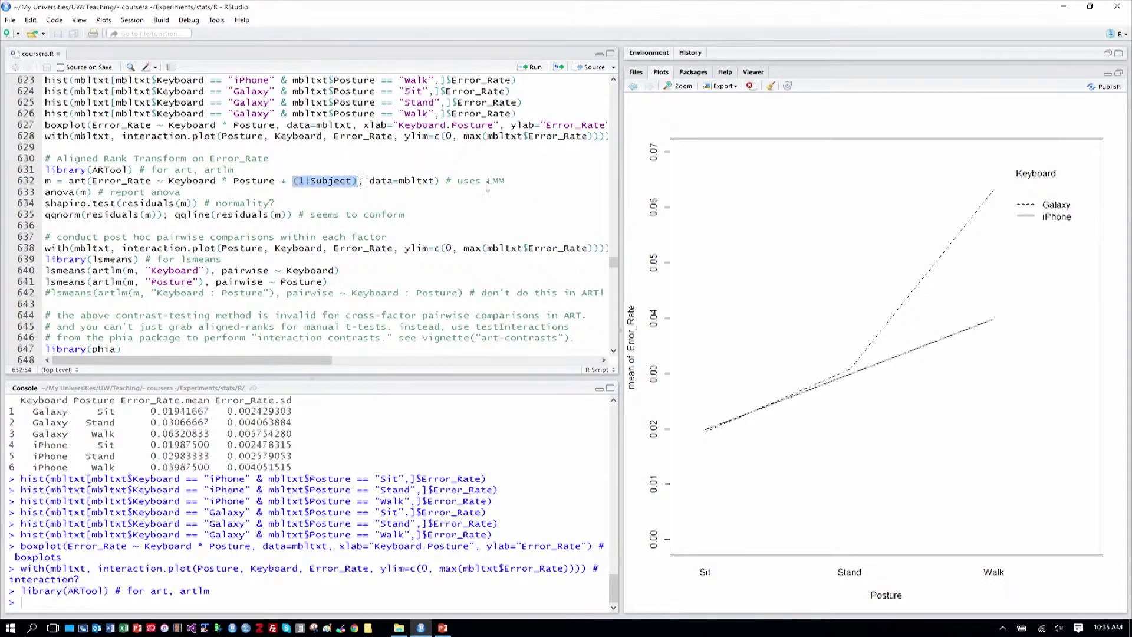
left_click(517, 186)
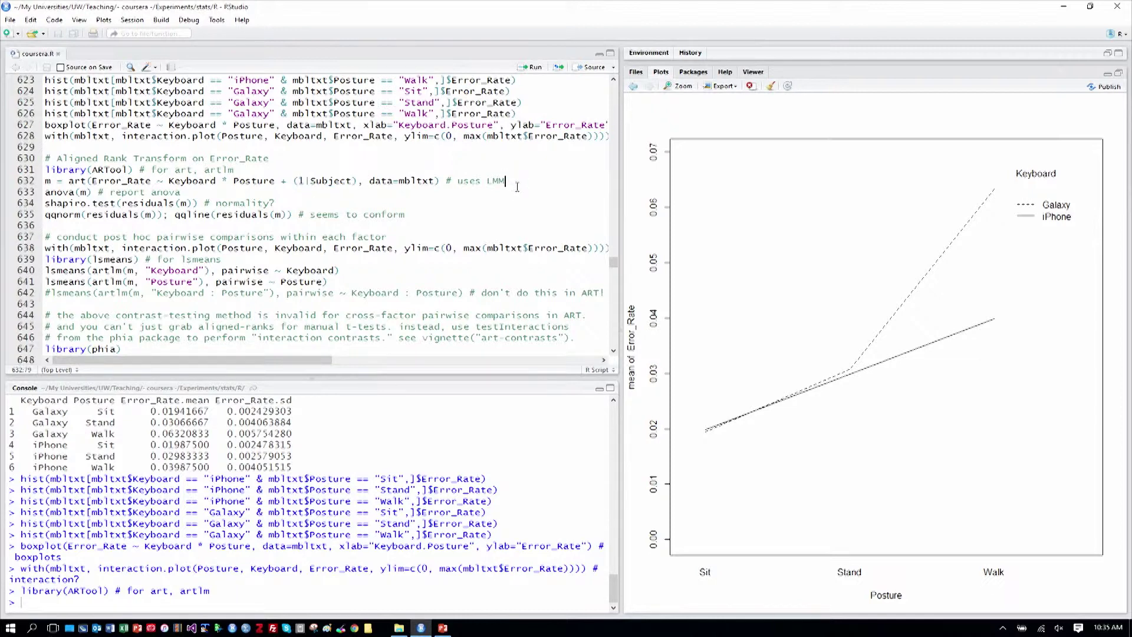
Fit the Aligned Rank Transform model m for Error_Rate by running its art formula line
key("Home")
key("shift+Down")
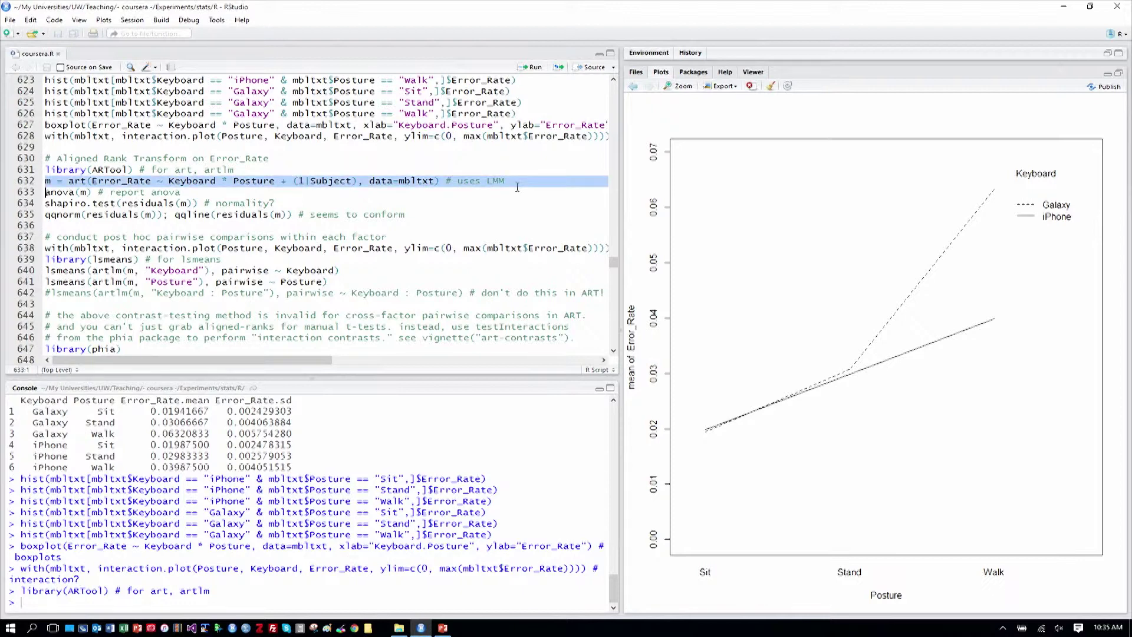
key("ctrl+Return")
Report the anova of model m and examine the Keyboard row of the resulting table
key("Home")
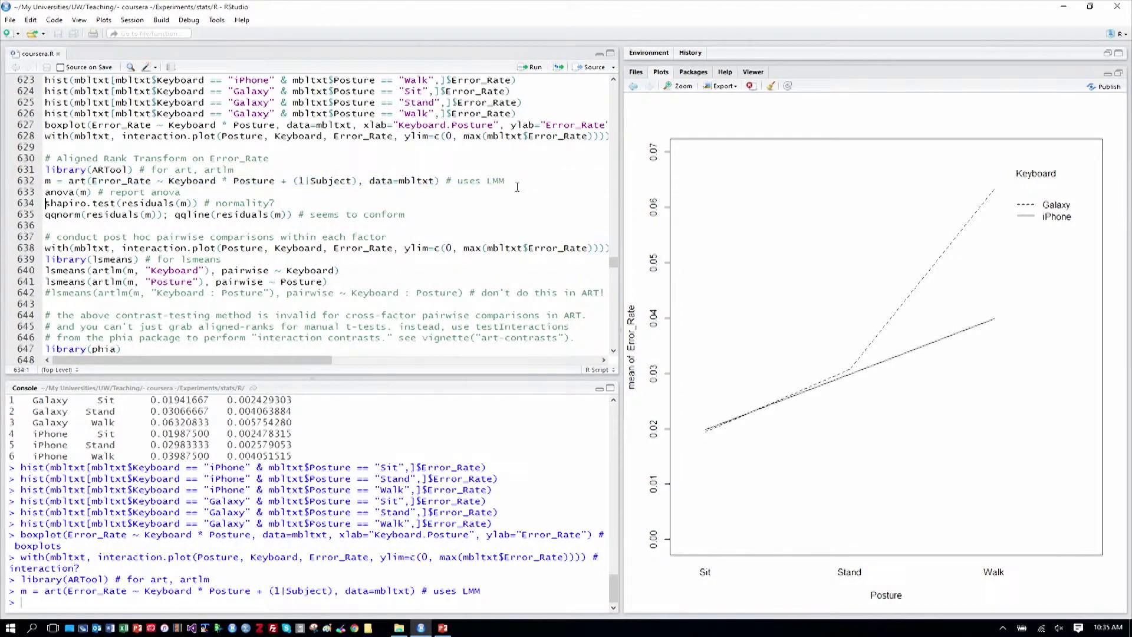
key("shift+Down")
key("ctrl+Return")
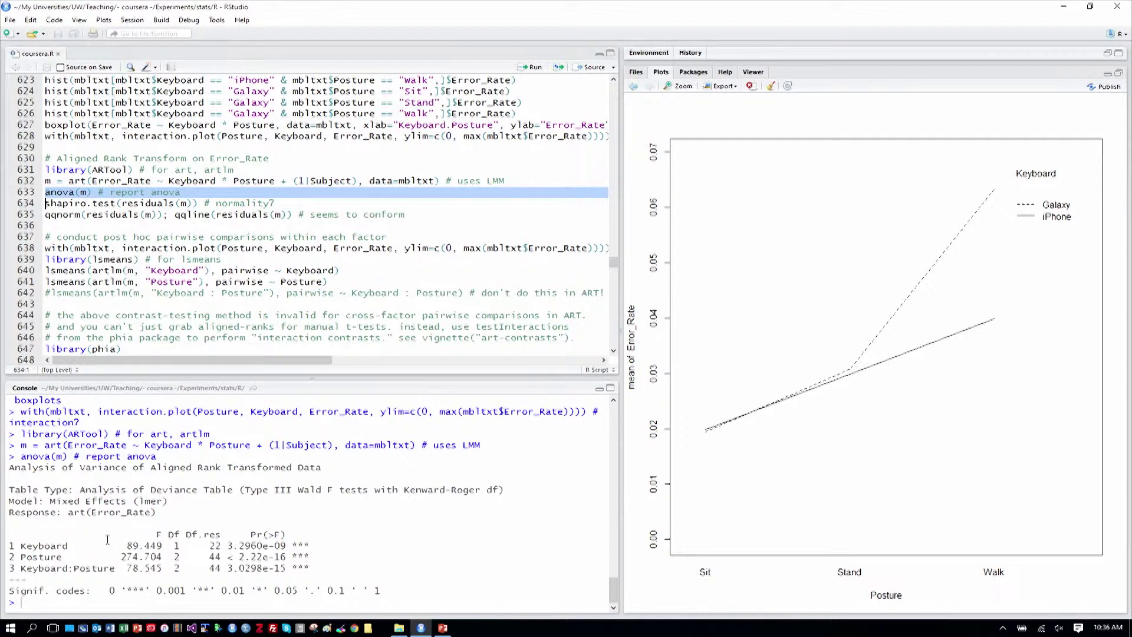
left_click_drag(127, 545, 286, 547)
left_click(210, 556)
left_click(285, 548)
Run the Shapiro-Wilk normality test on the residuals of m and highlight its p-value
left_click(130, 214)
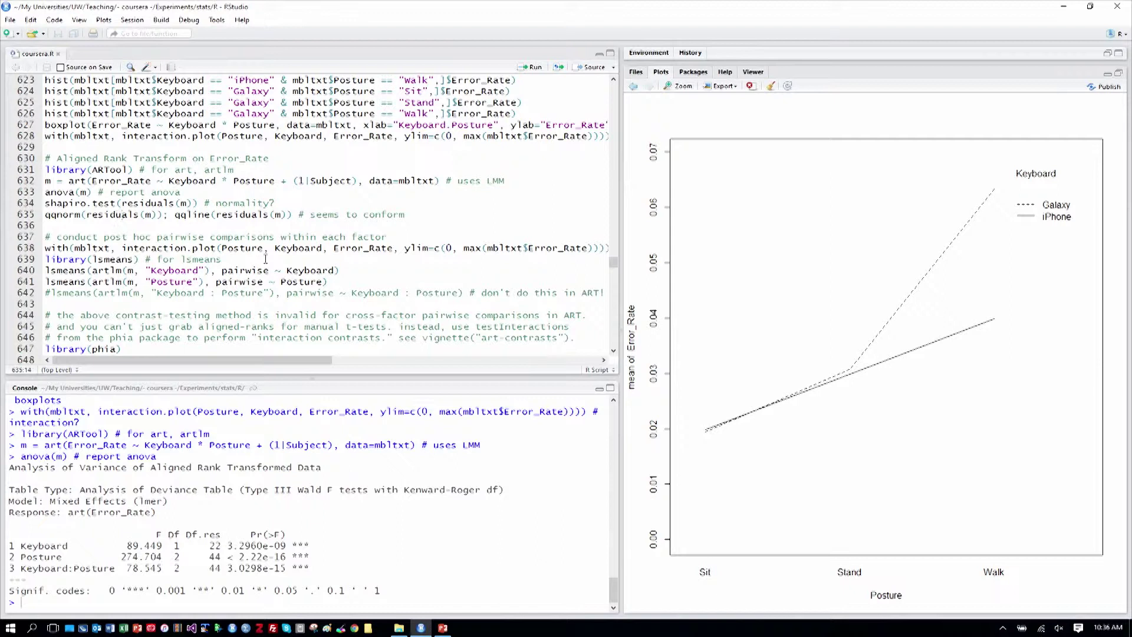
key("Left")
key("Left")
key("Left")
key("Left")
key("Up")
key("shift+Down")
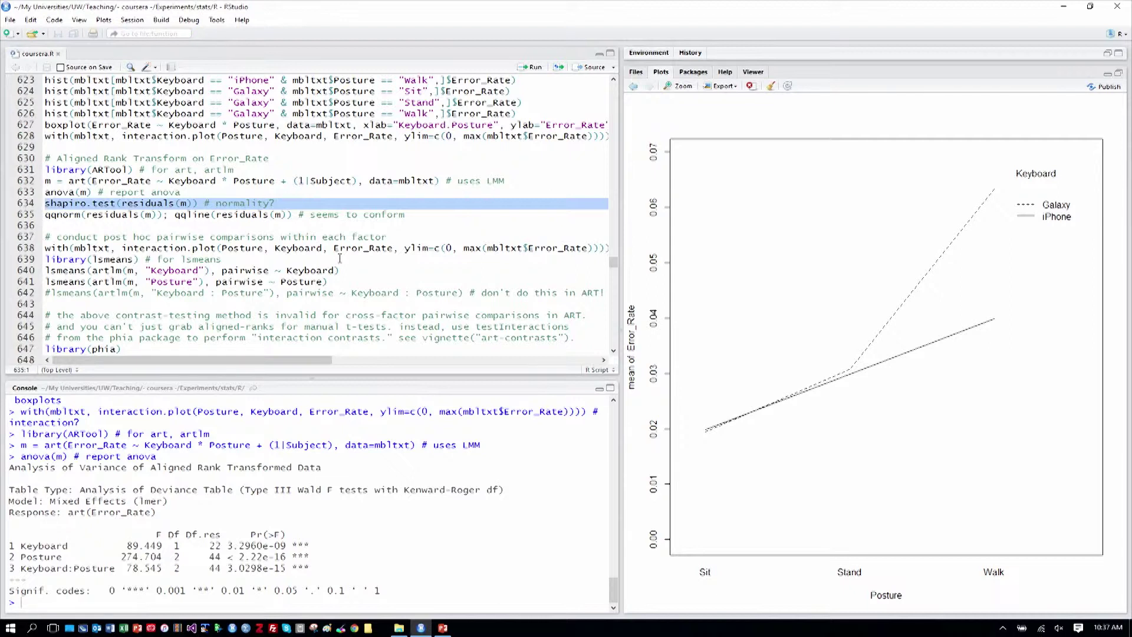
key("ctrl+Return")
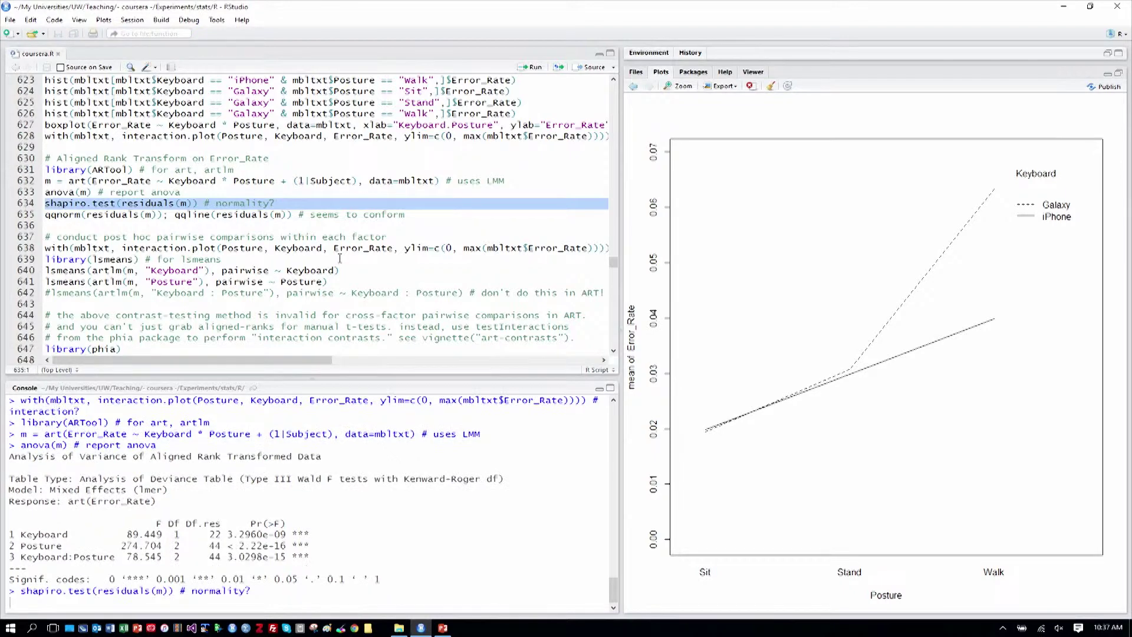
key("Down")
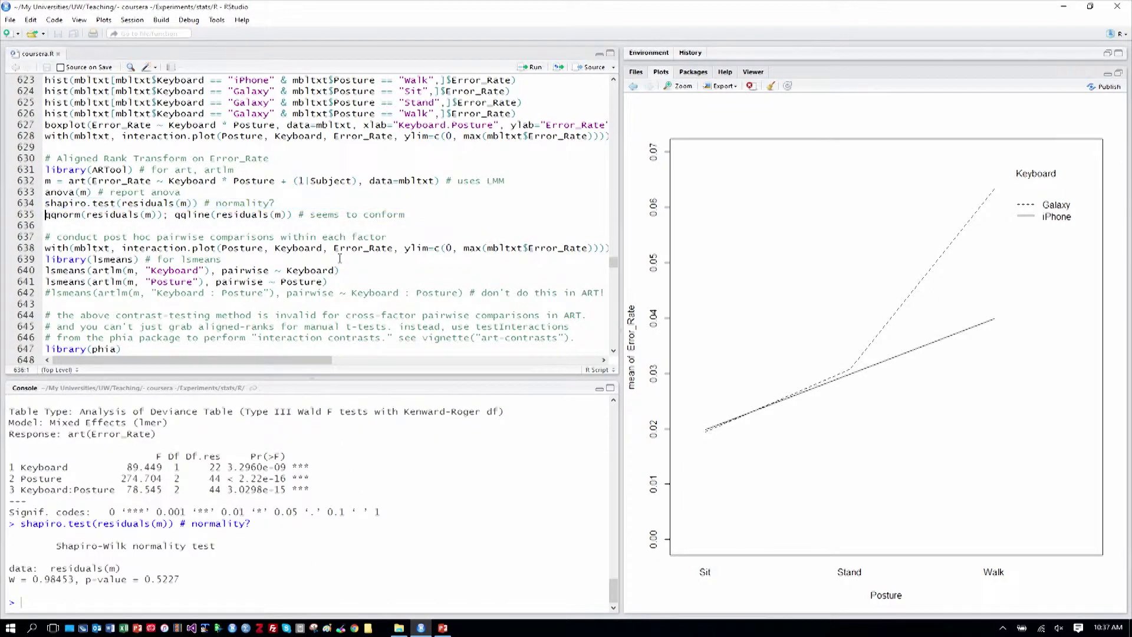
left_click_drag(86, 579, 183, 582)
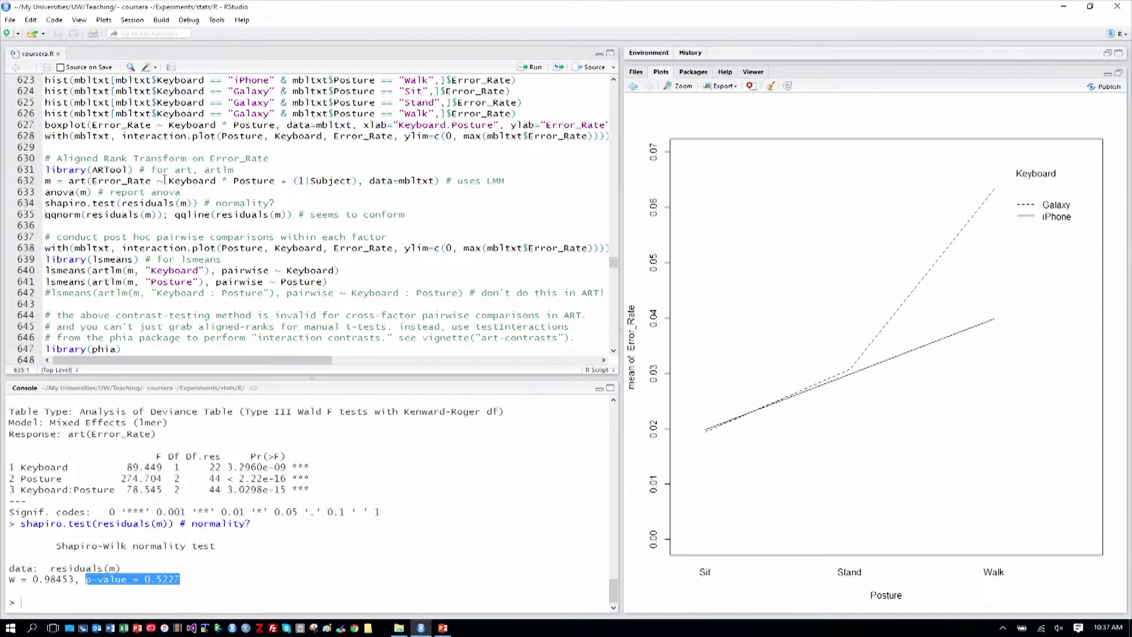
Draw the normal Q-Q plot with its reference line for the residuals of m
left_click(169, 214)
key("Home")
key("shift+Down")
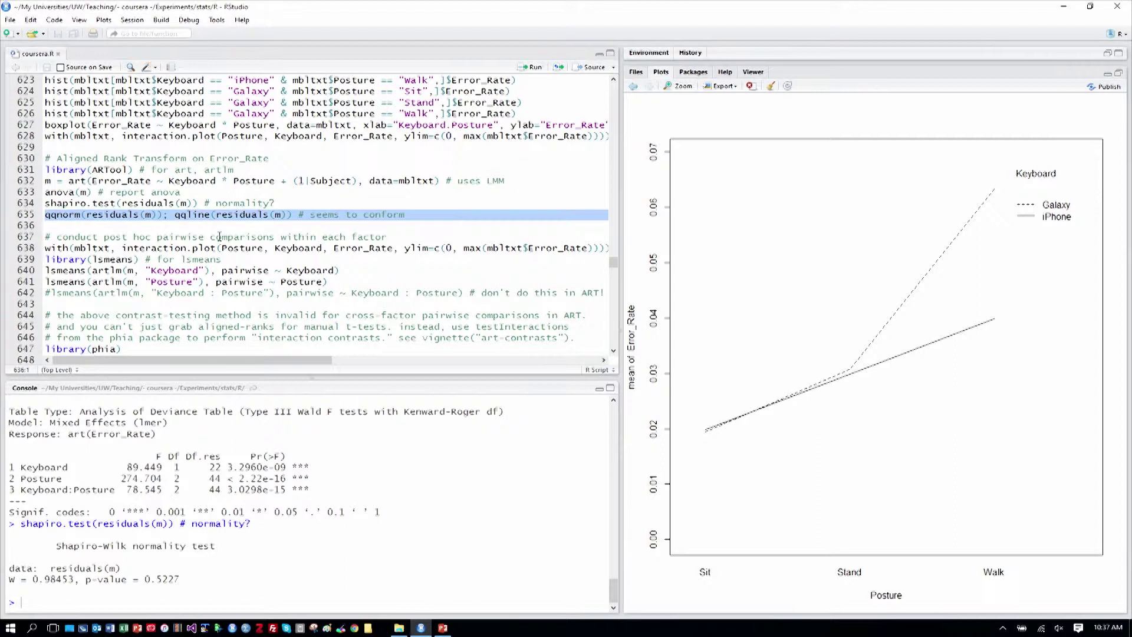
key("ctrl+Return")
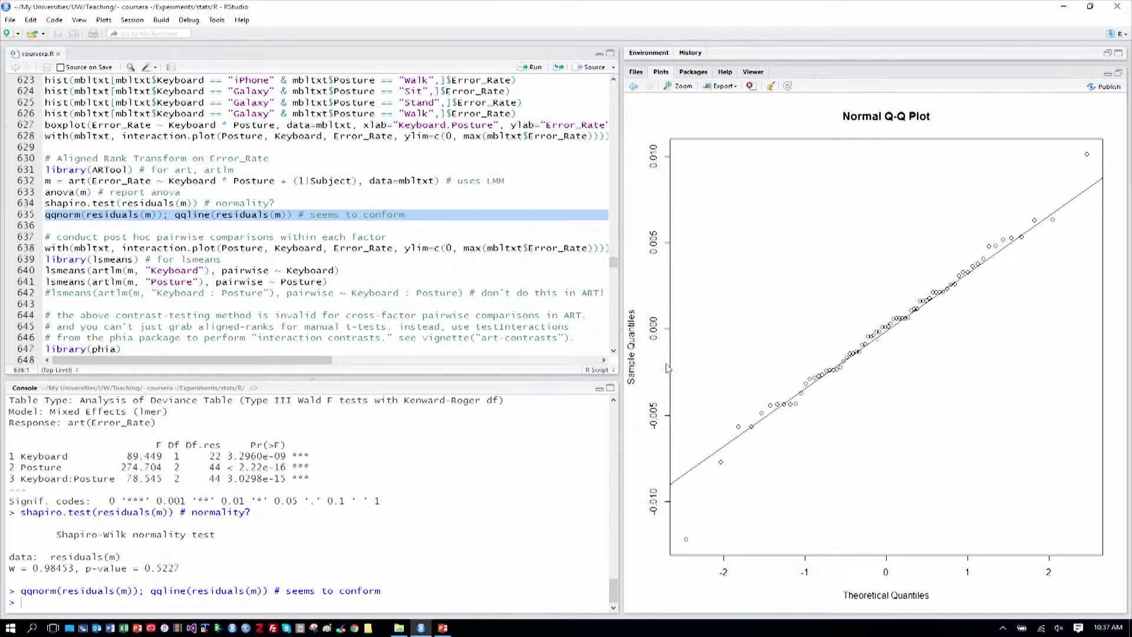
Redraw the Error_Rate interaction plot of Posture by Keyboard from the post hoc pairwise comparisons section
left_click(47, 249)
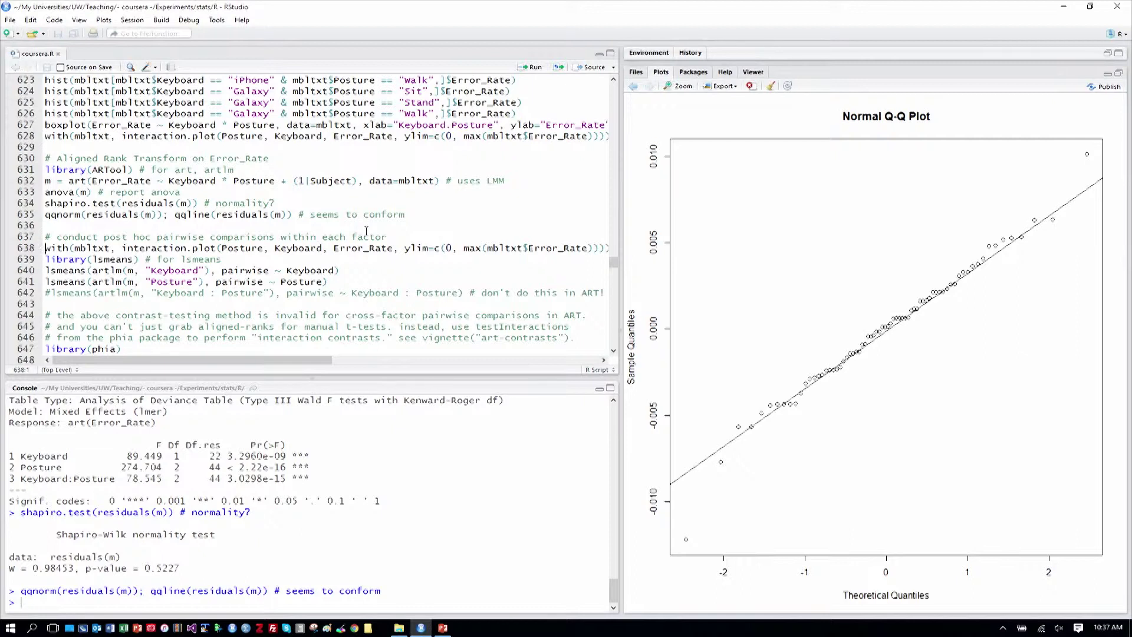
scroll(401, 231, "down", 2)
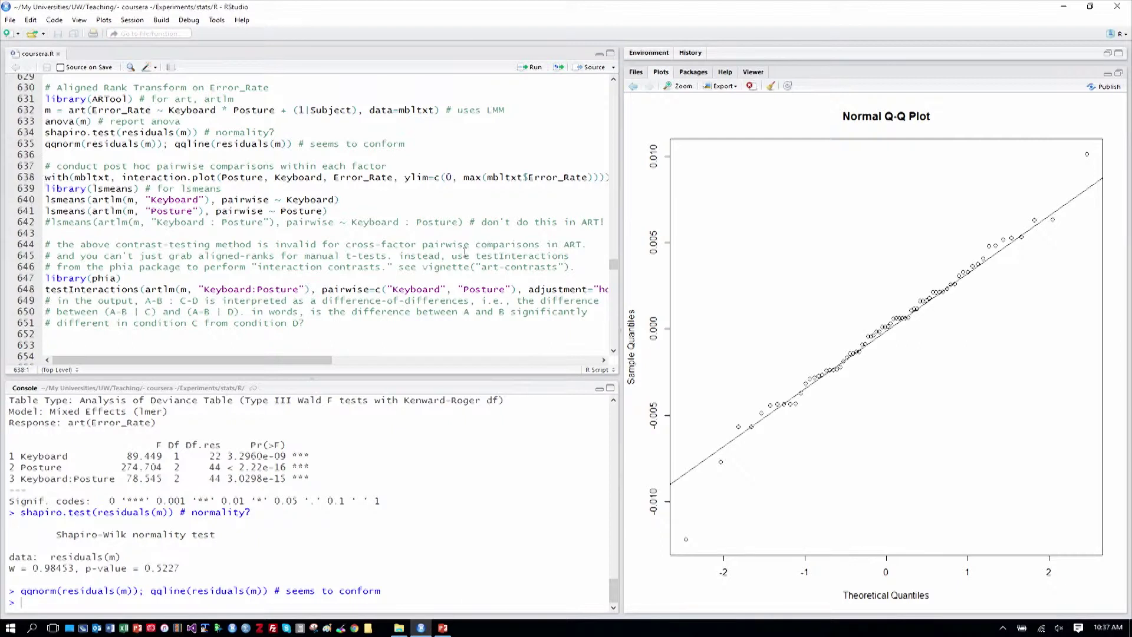
left_click(633, 88)
left_click(73, 177)
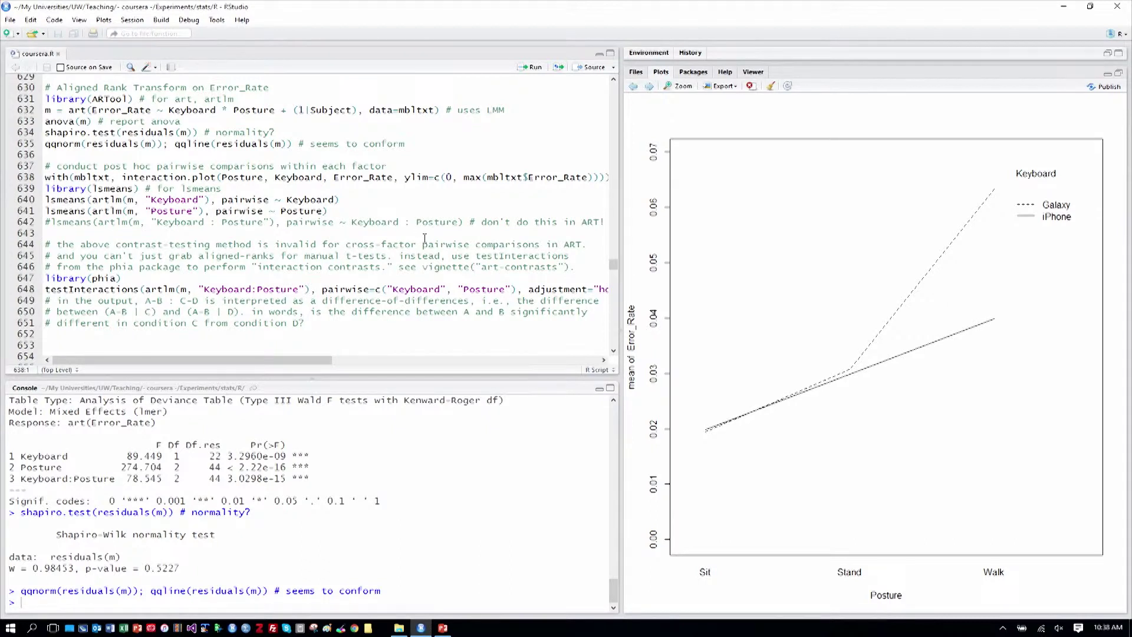
key("shift+Down")
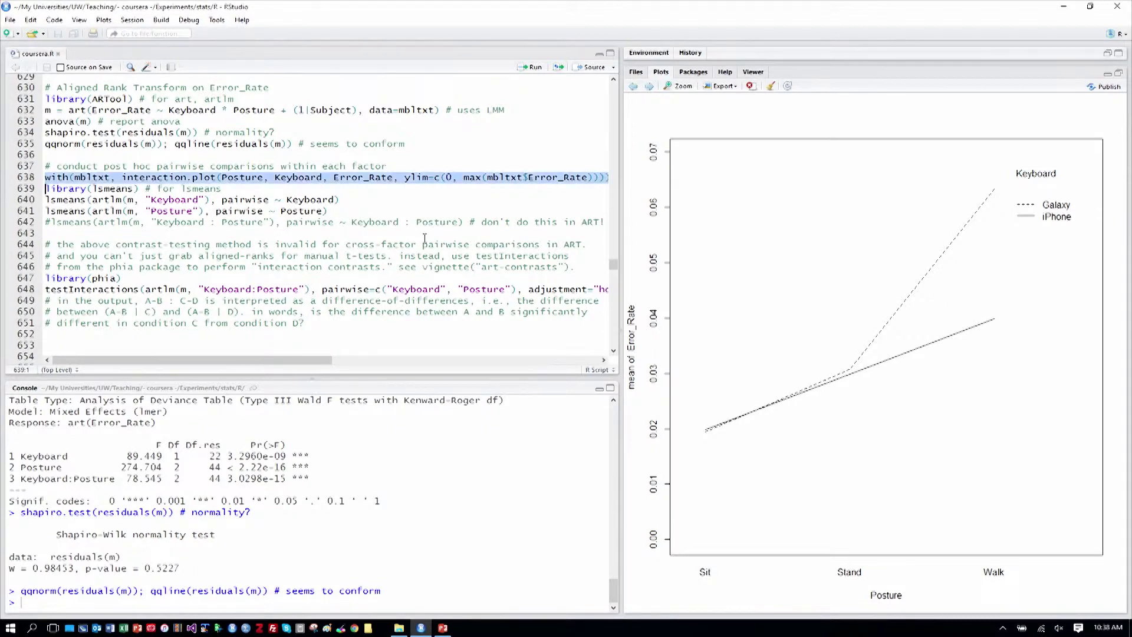
key("ctrl+Return")
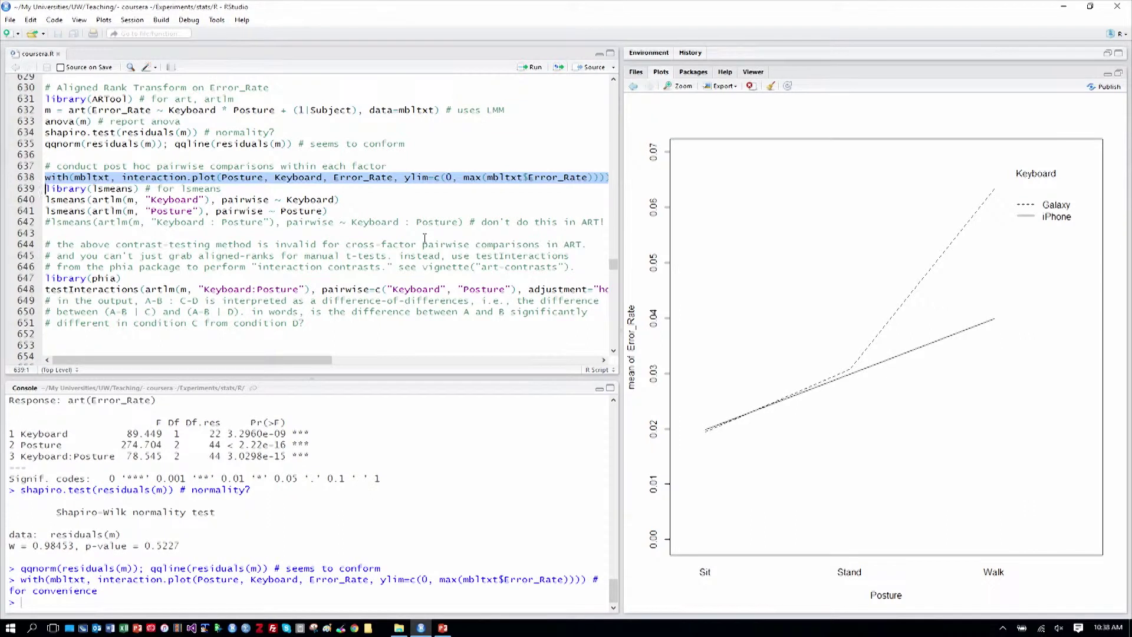
Load the lsmeans library and run the pairwise Keyboard comparison on artlm(m, "Keyboard")
key("Down")
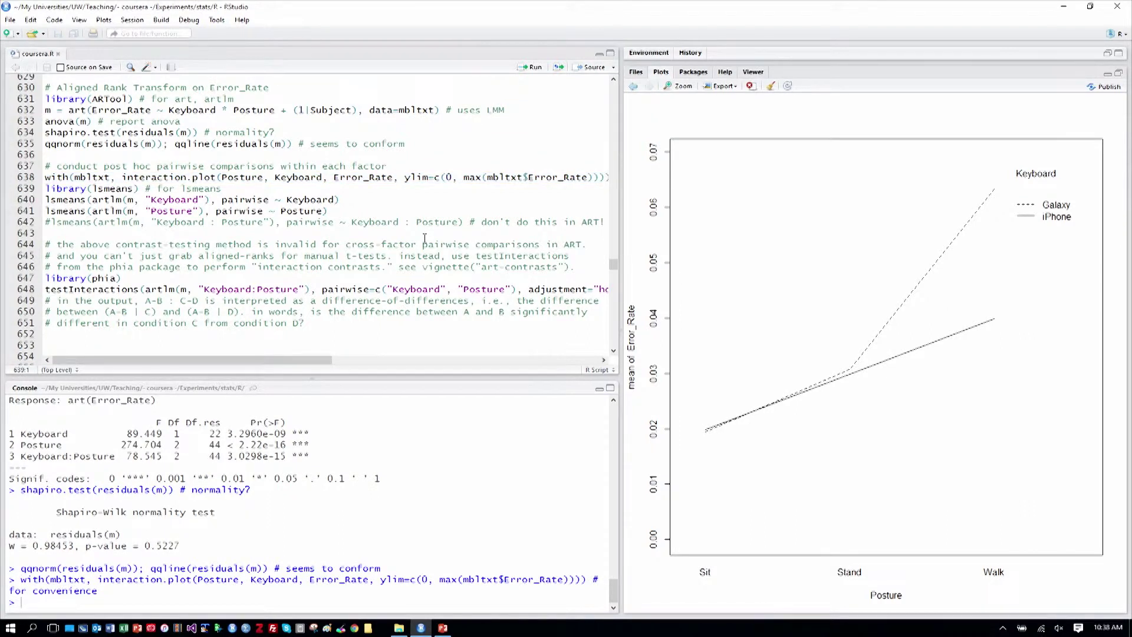
key("shift+Down")
key("shift+Down")
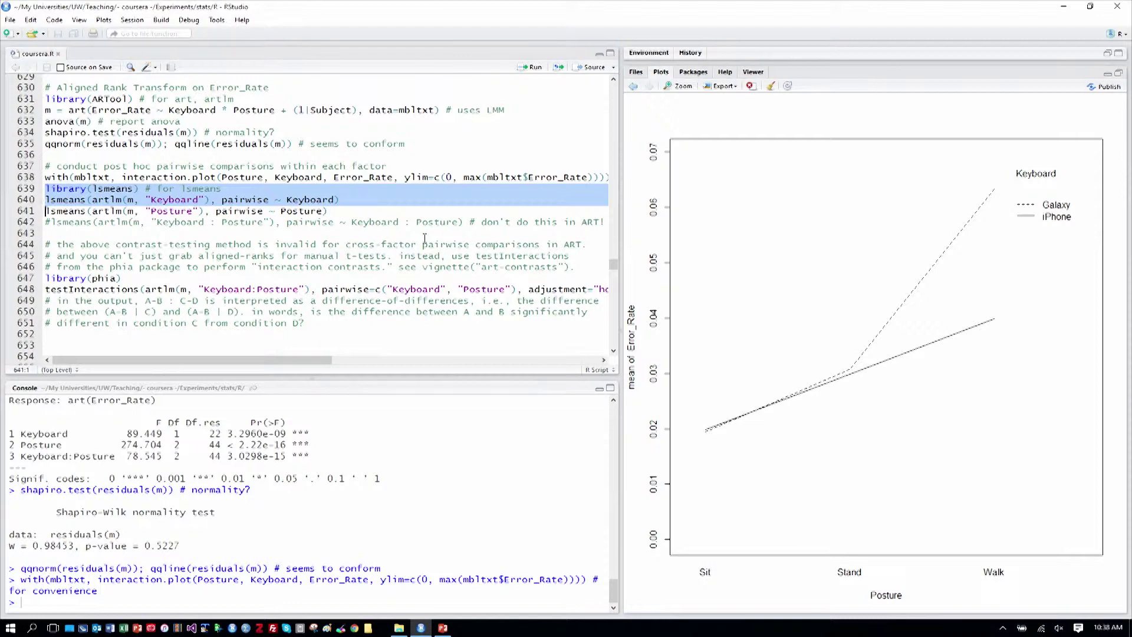
key("ctrl+Return")
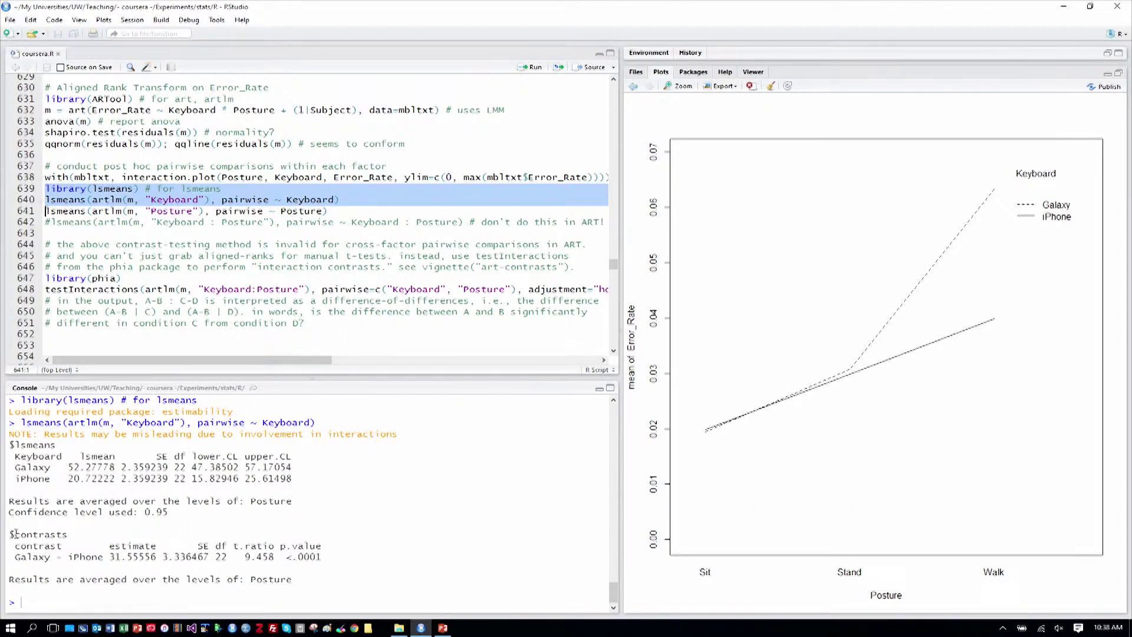
Examine the Galaxy - iPhone contrast in the lsmeans output, including its t ratio and p-value
left_click_drag(10, 534, 80, 534)
left_click(37, 557)
left_click_drag(15, 557, 105, 557)
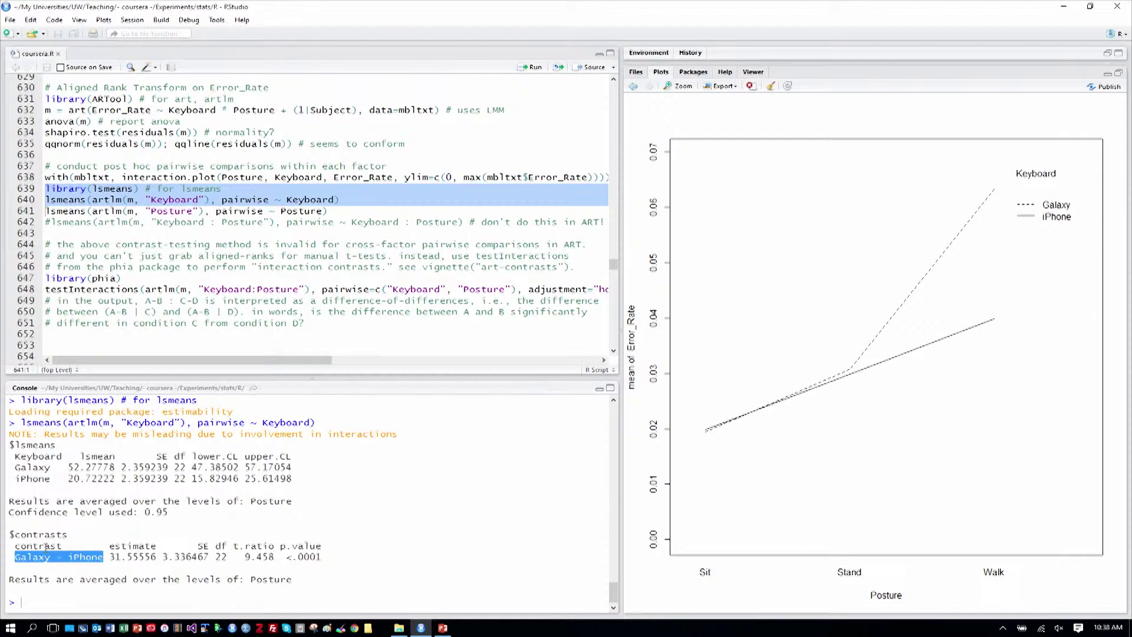
left_click(120, 556)
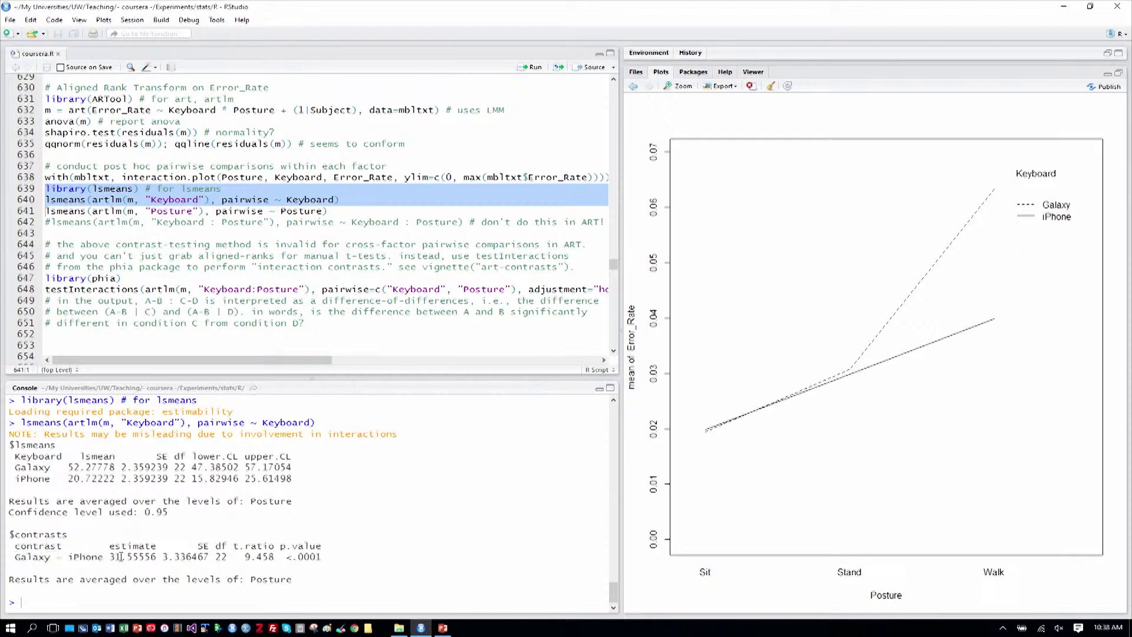
left_click_drag(245, 558, 322, 558)
left_click(299, 560)
Run the pairwise Posture comparison on artlm(m, "Posture") and highlight the contrasts between Sit, Stand and Walk
key("Right")
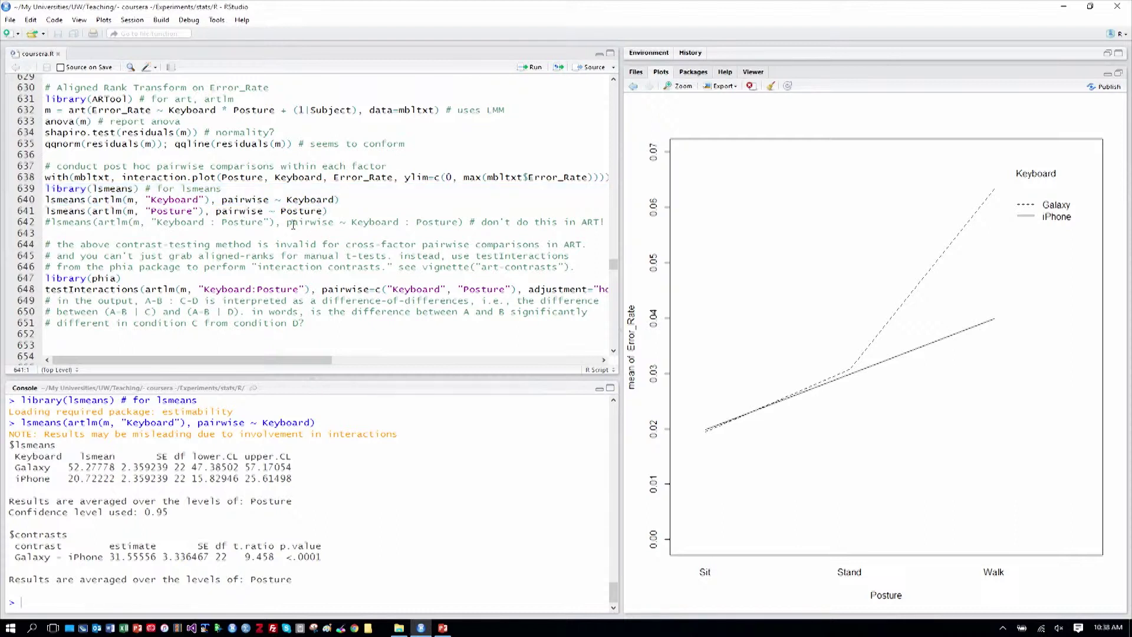
key("shift+Down")
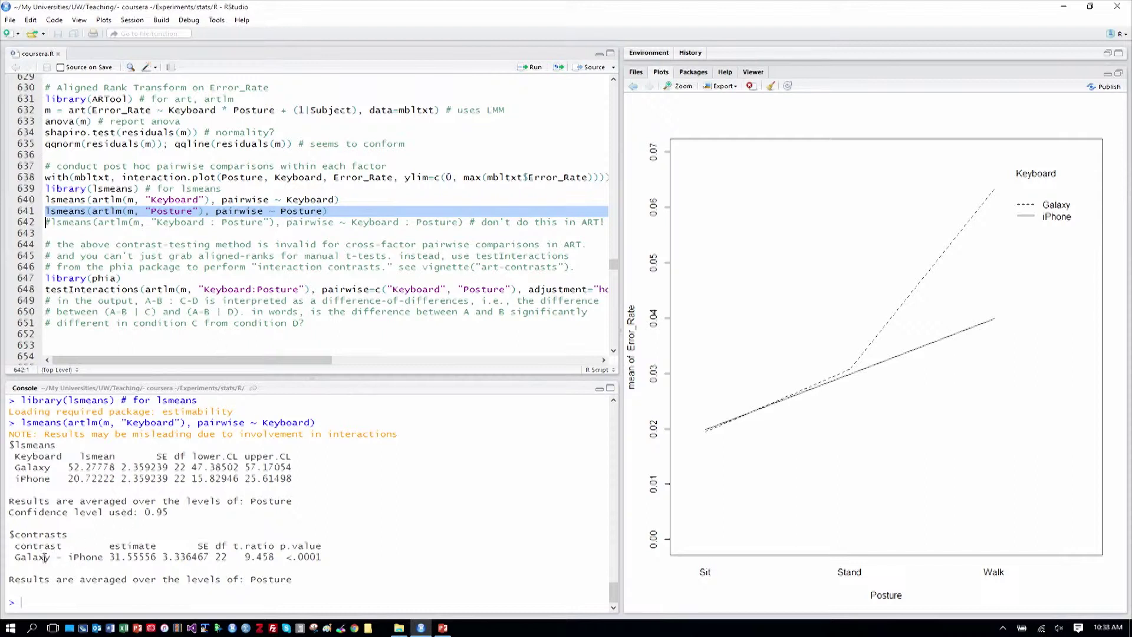
left_click_drag(14, 558, 327, 558)
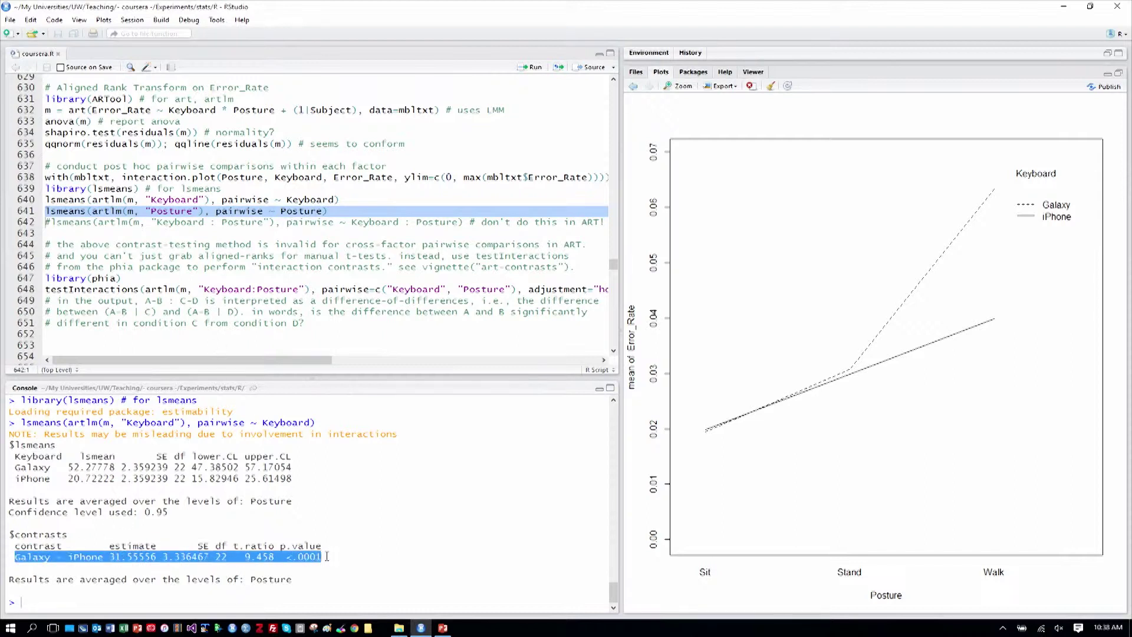
left_click(325, 557)
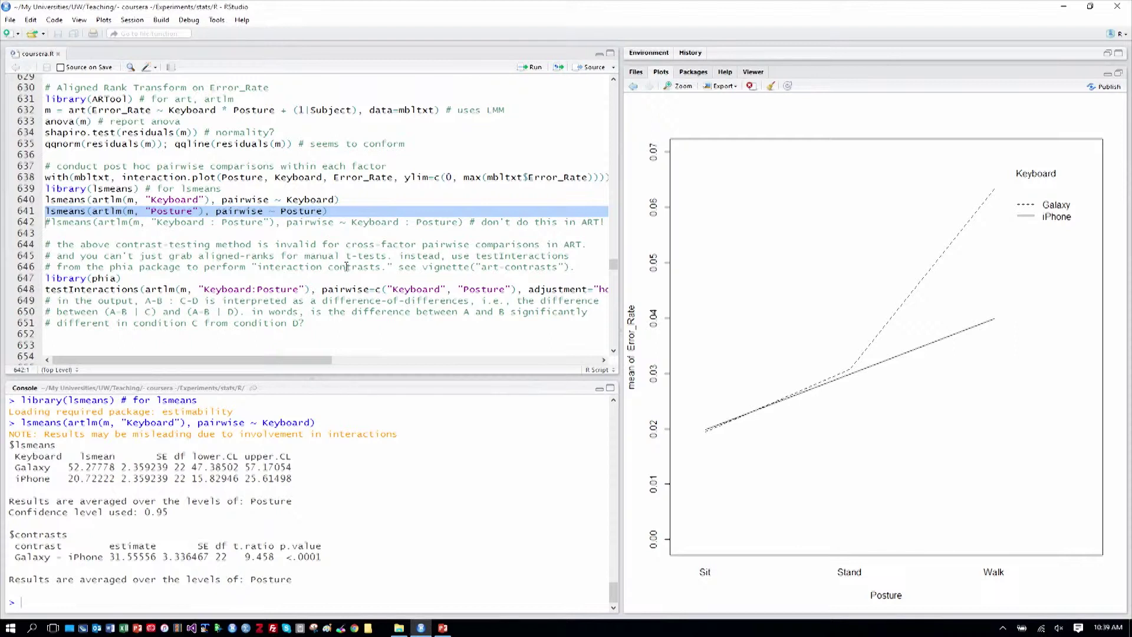
key("ctrl+Return")
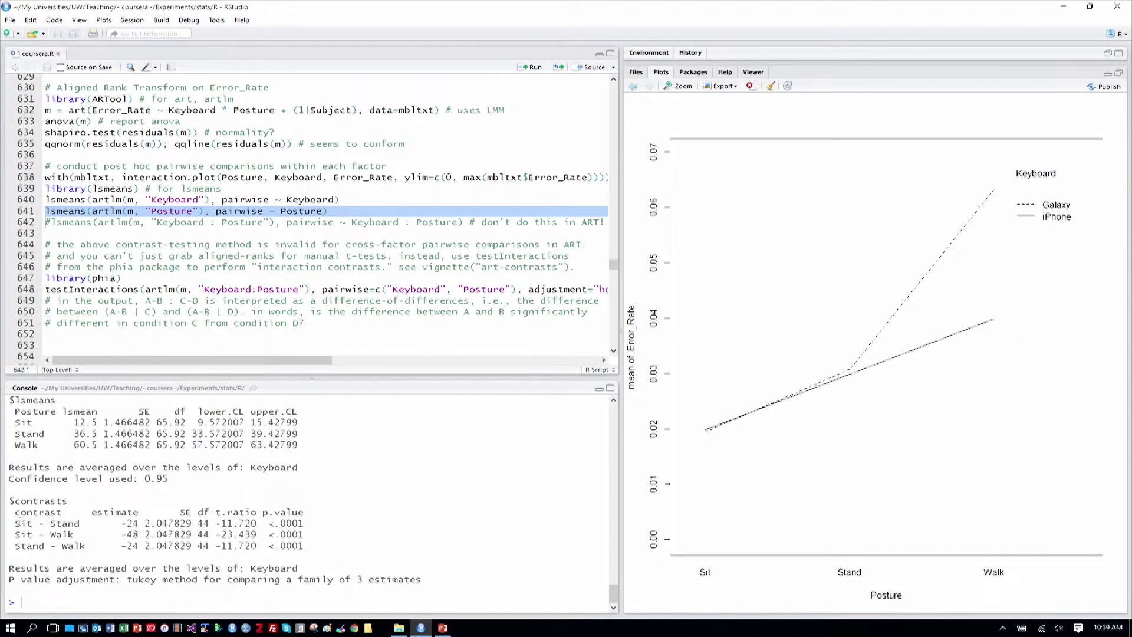
left_click_drag(13, 518, 308, 526)
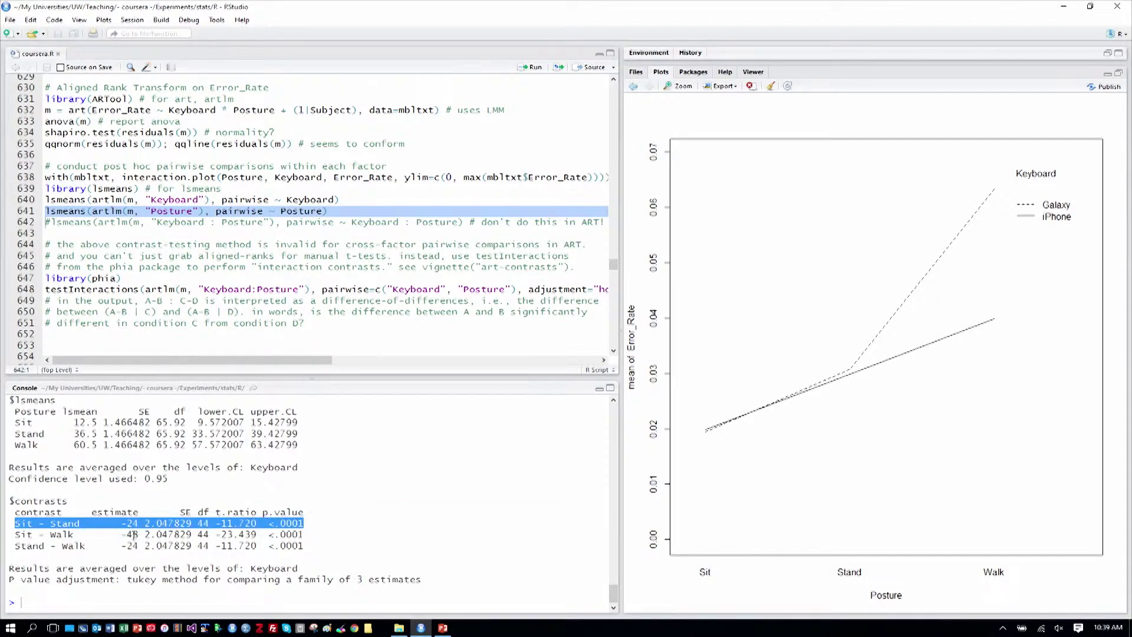
left_click_drag(14, 534, 126, 534)
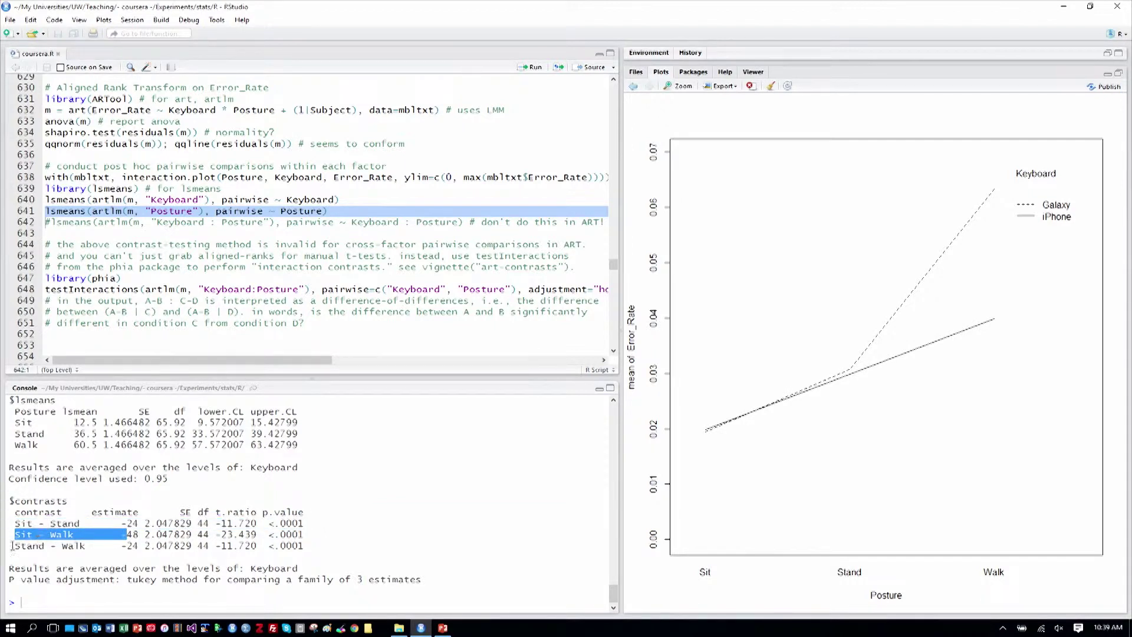
left_click_drag(10, 546, 96, 546)
left_click(297, 554)
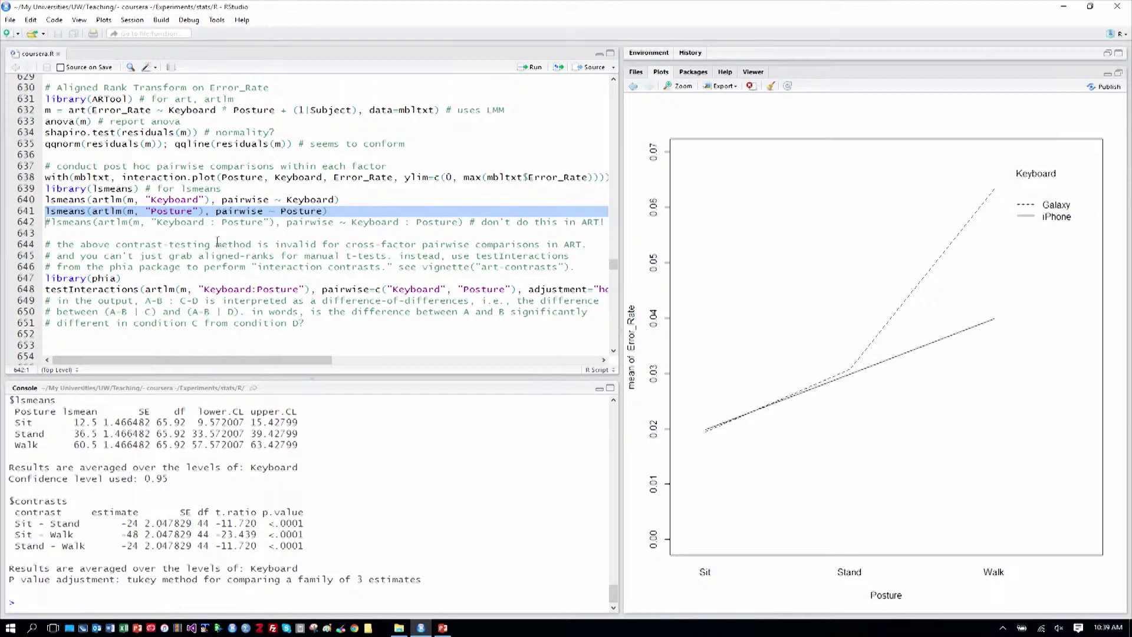
Examine the commented-out Keyboard : Posture lsmeans line and the note pointing to vignette("art-contrasts")
left_click(146, 235)
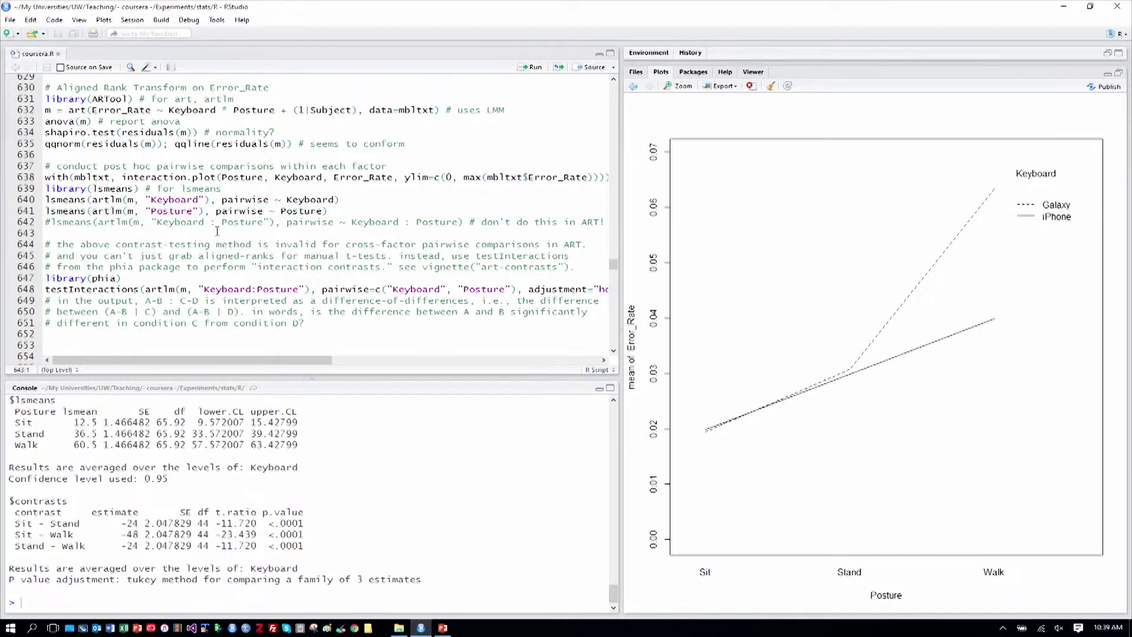
scroll(242, 230, "down", 1)
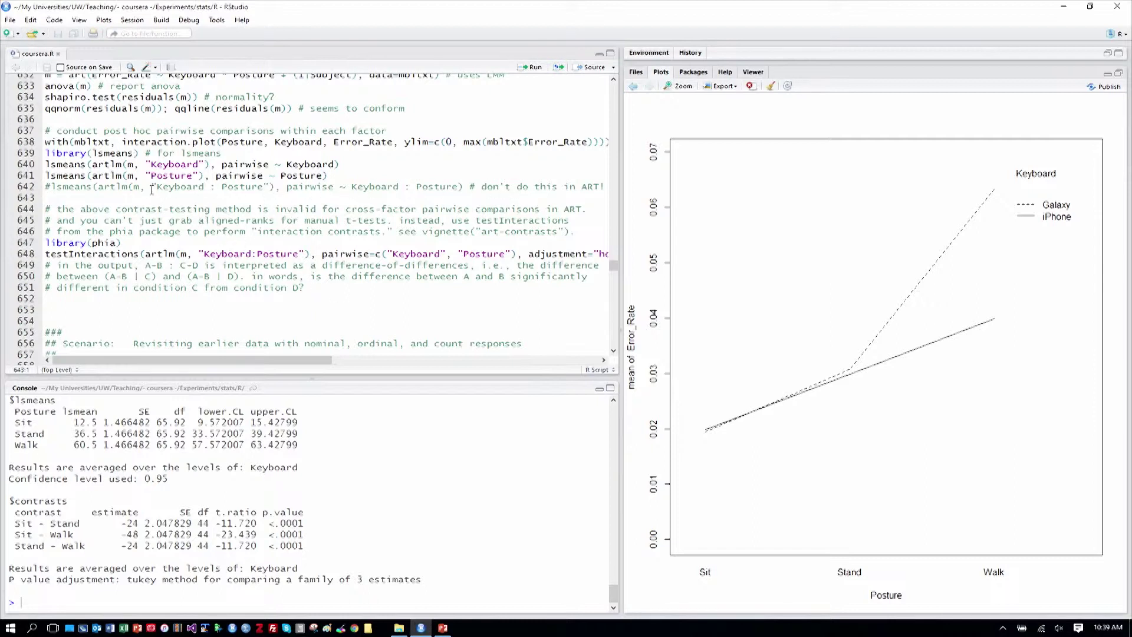
left_click_drag(151, 190, 459, 189)
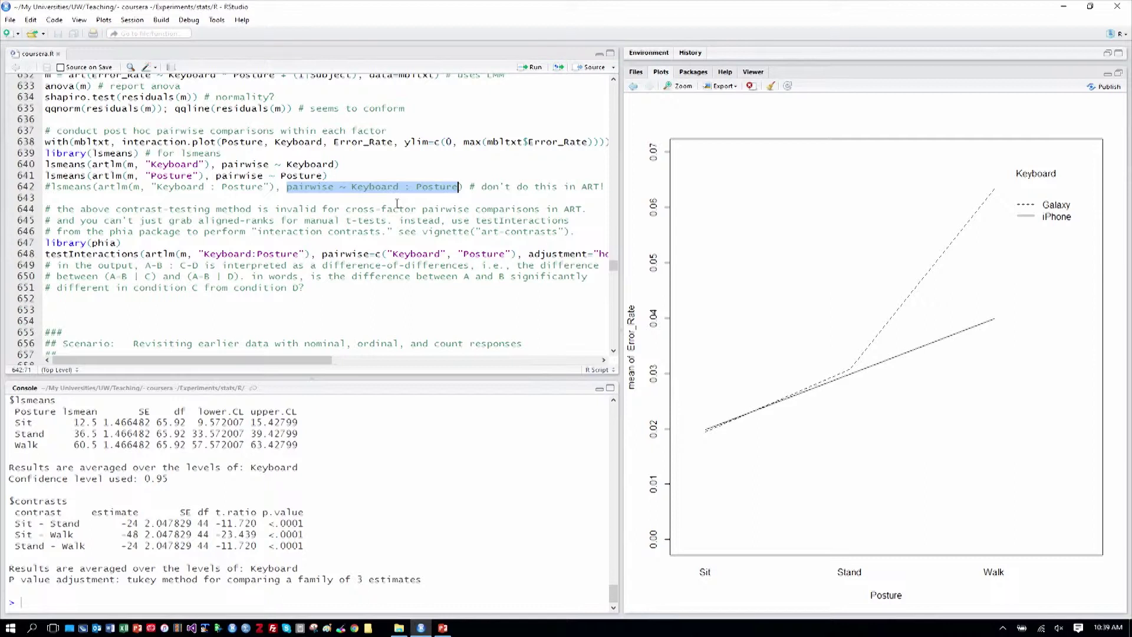
left_click(83, 199)
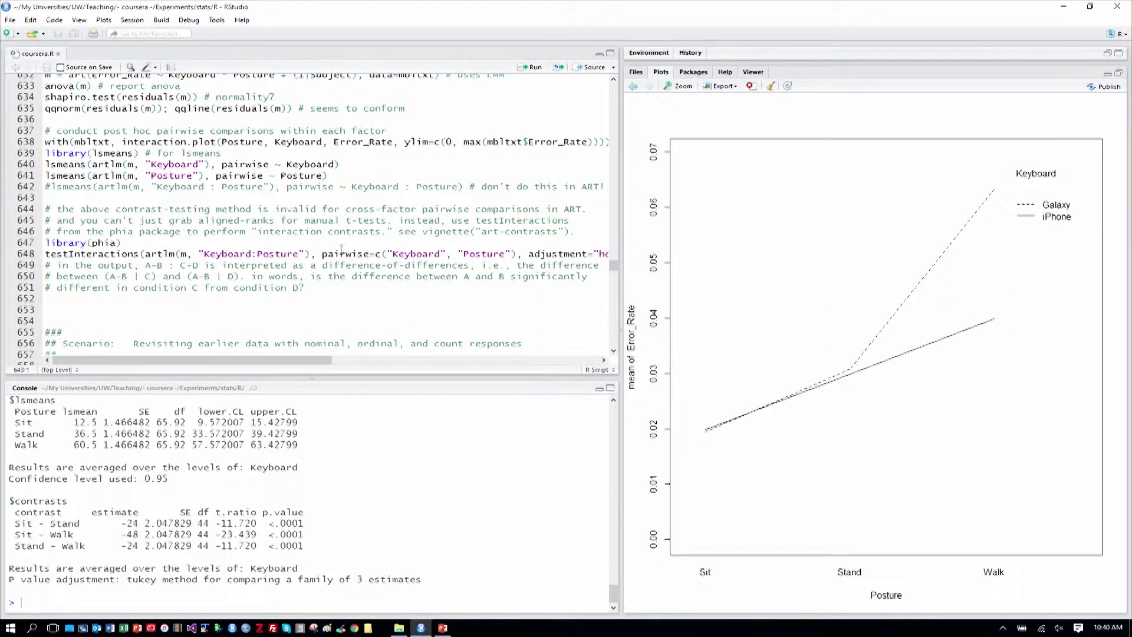
left_click_drag(399, 232, 551, 234)
left_click(458, 232)
left_click_drag(422, 231, 573, 236)
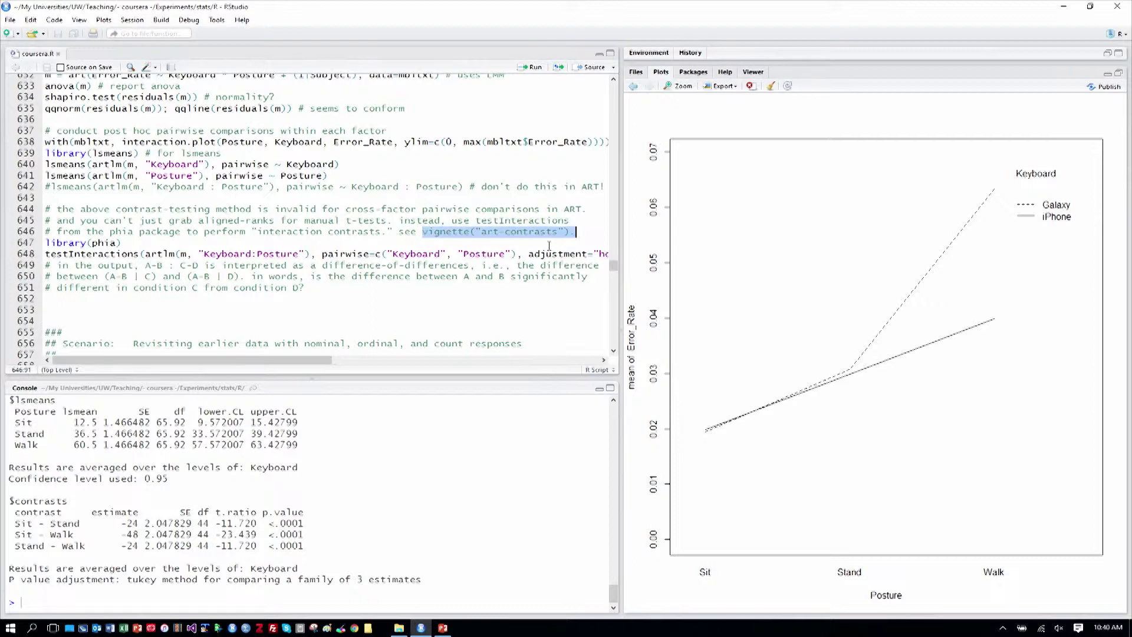
key("Down")
left_click_drag(422, 231, 569, 234)
Load the phia library from the script line below the interaction contrasts comment
key("Down")
key("Home")
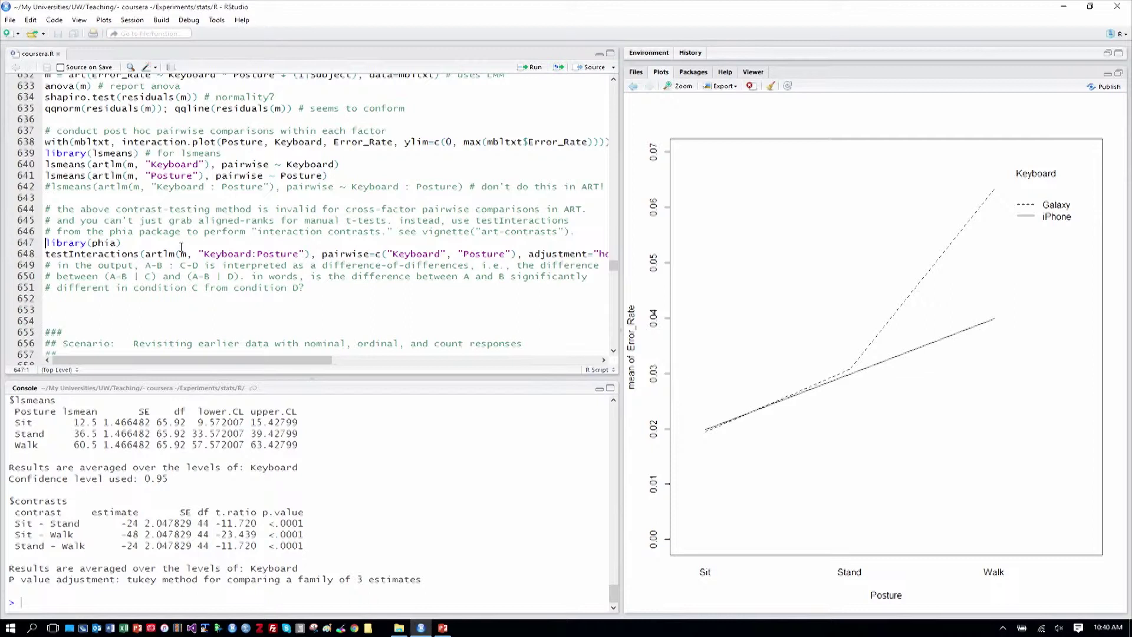
key("shift+Down")
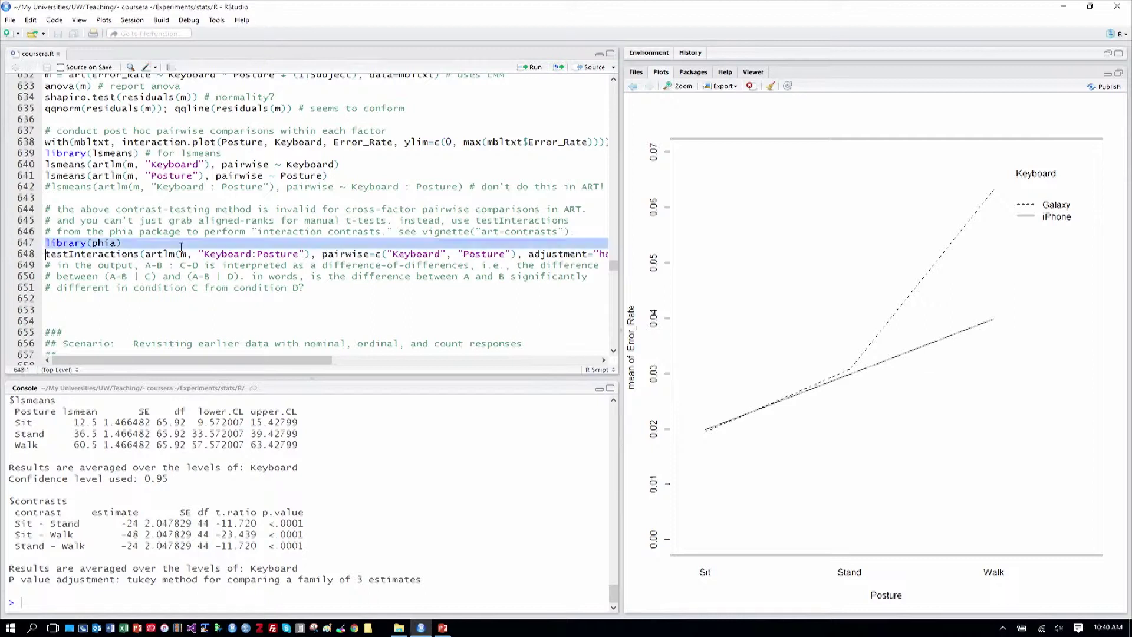
key("ctrl+Return")
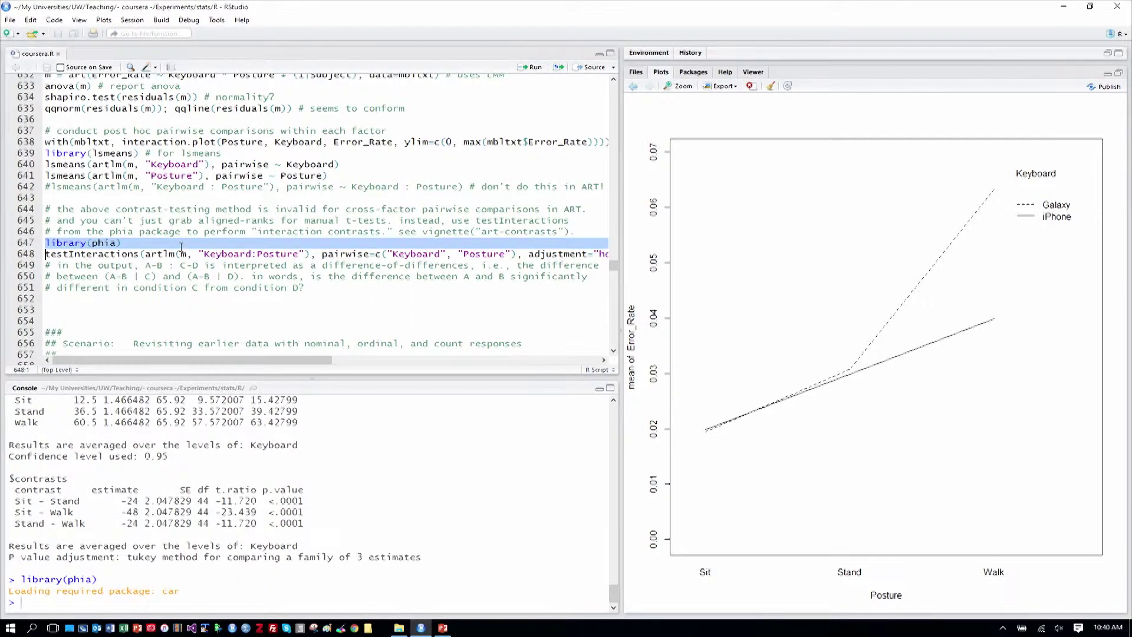
Run testInteractions on artlm(m, "Keyboard:Posture") with pairwise Keyboard and Posture contrasts and the holm adjustment
key("Down")
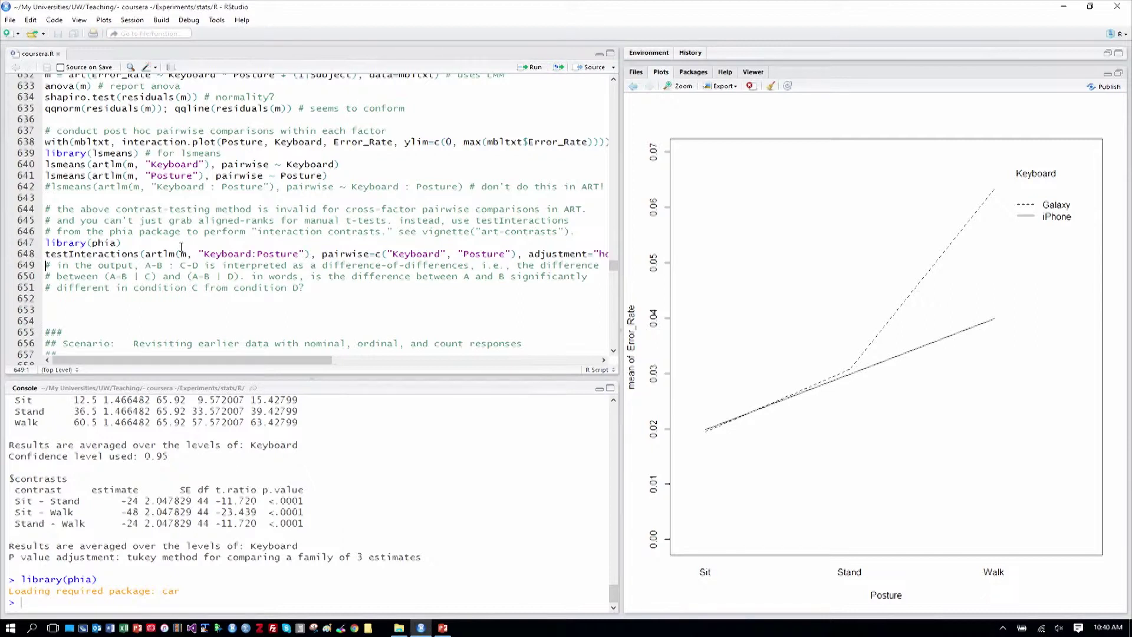
key("shift+Up")
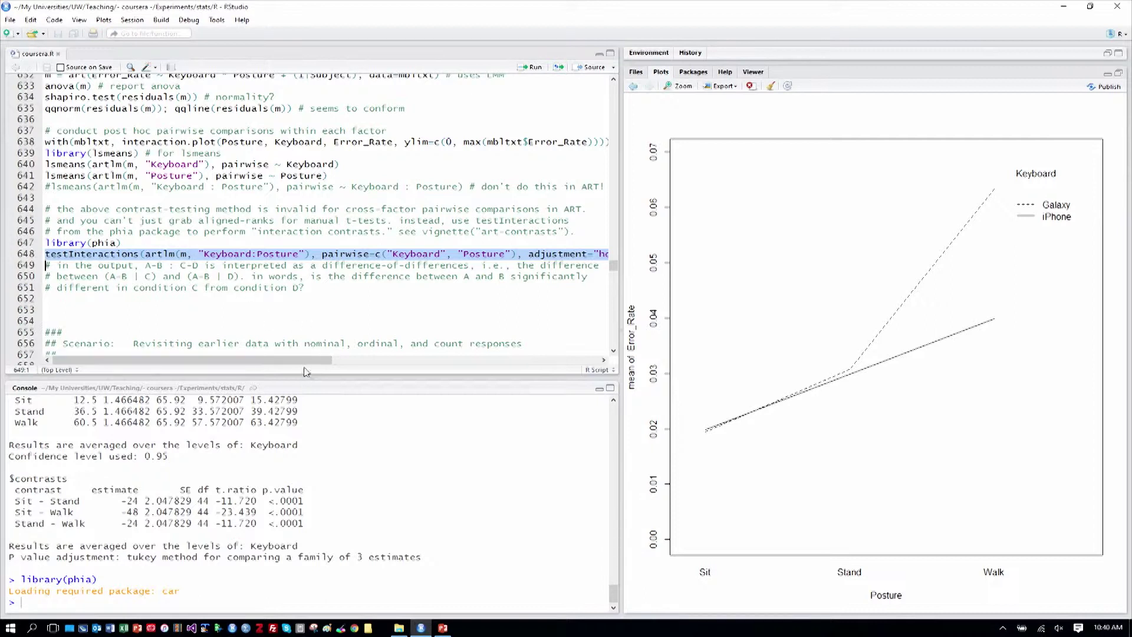
mouse_move(304, 367)
left_mouse_down()
mouse_move(357, 367)
mouse_move(305, 366)
left_mouse_up()
key("ctrl+Return")
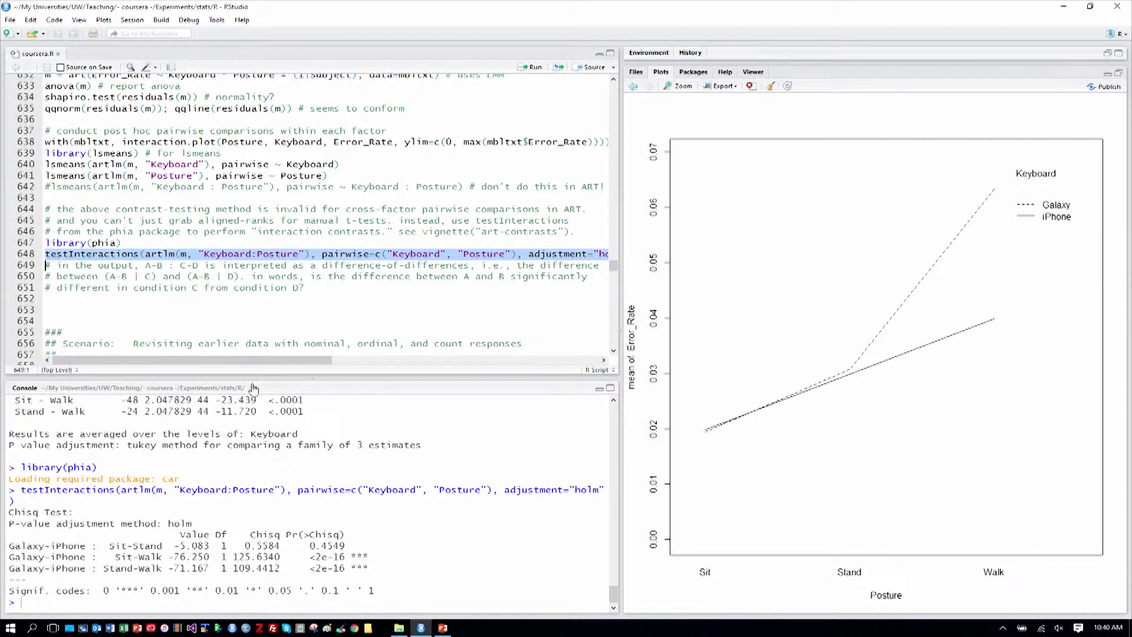
Highlight the Galaxy-iPhone and Sit-Stand labels in the first row of the interaction contrasts output
left_click_drag(10, 548, 79, 549)
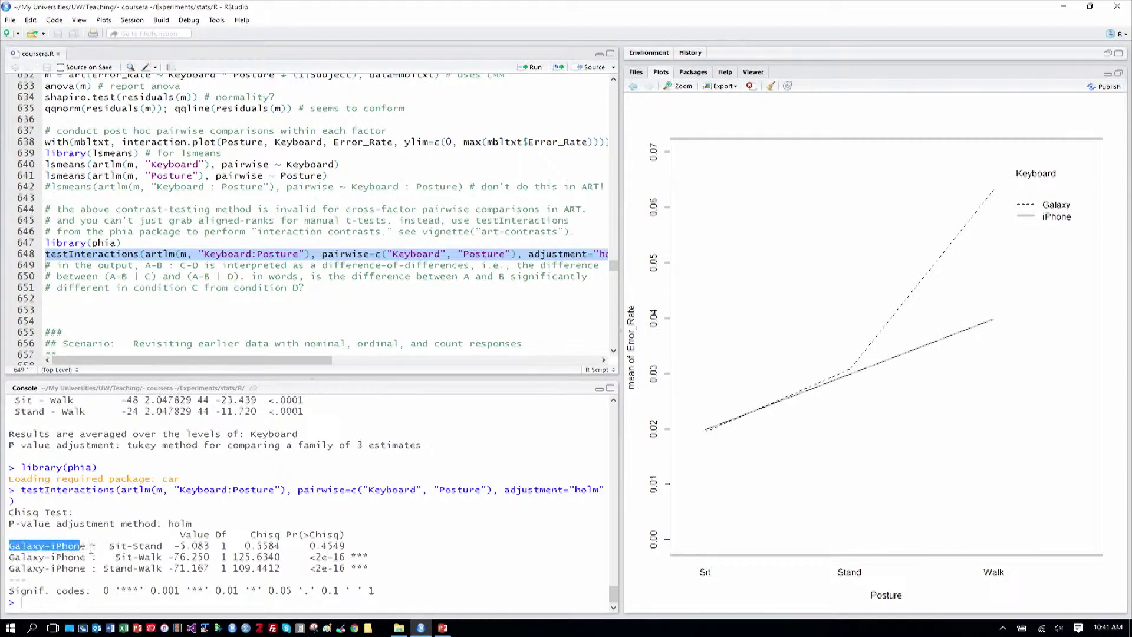
left_click_drag(110, 546, 150, 546)
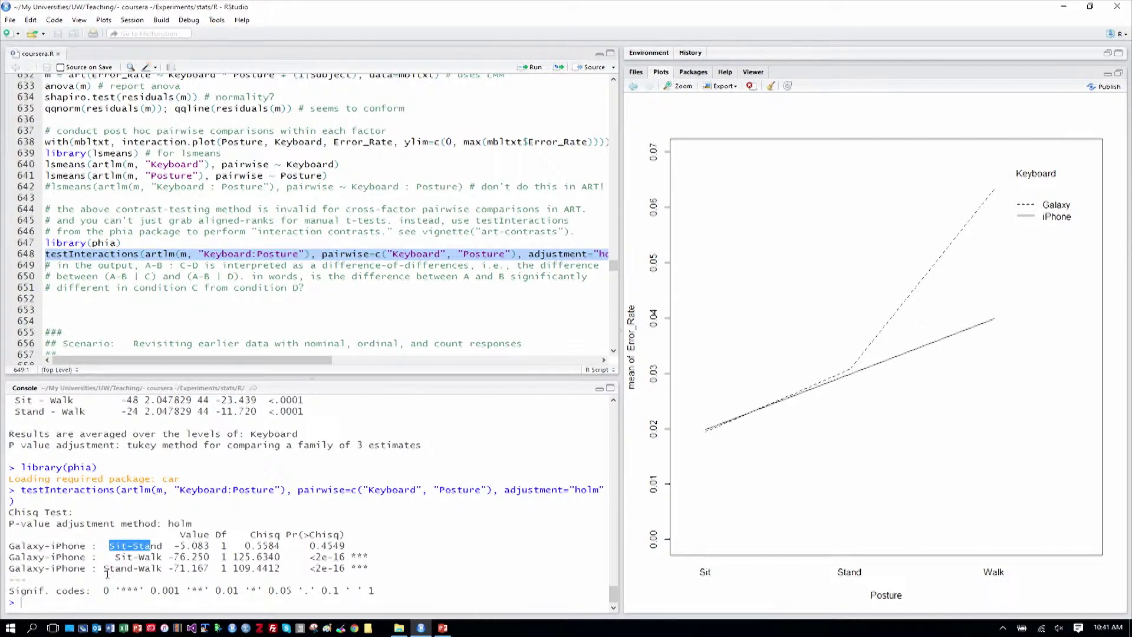
left_click(106, 572)
Examine the script comment explaining A-B : C-D as a difference-of-differences, highlighting its A-B terms and conditions
left_click(146, 275)
left_click(85, 299)
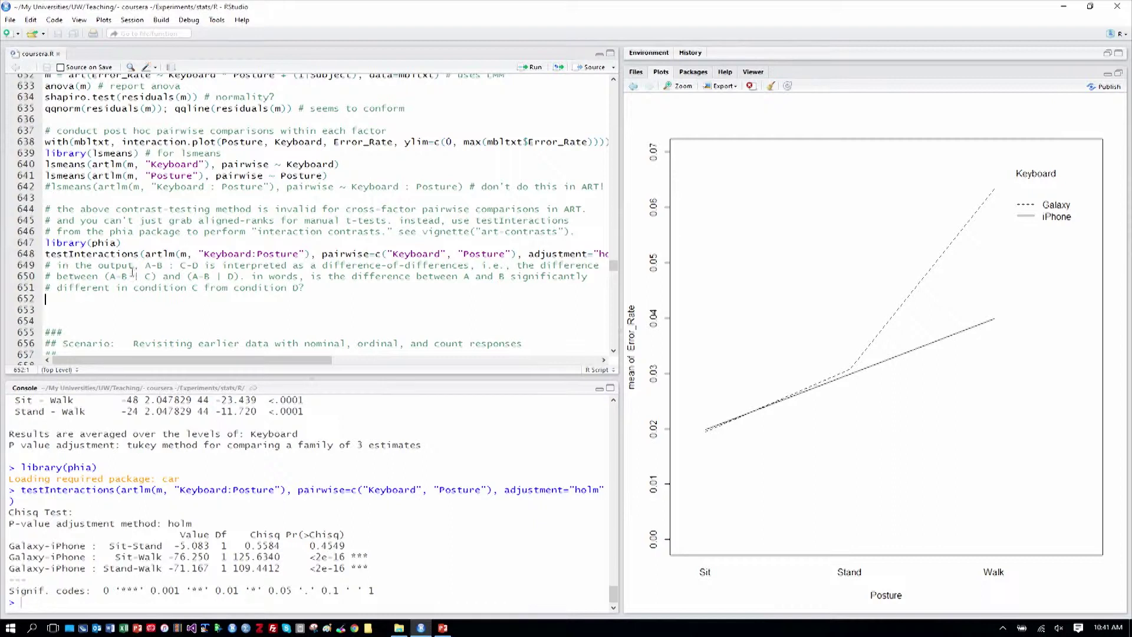
left_click_drag(145, 266, 163, 265)
scroll(295, 347, "right", 2)
scroll(265, 343, "left", 2)
left_click_drag(110, 276, 130, 275)
left_click_drag(186, 276, 211, 278)
left_click(348, 287)
Compare the Galaxy-iPhone : Sit-Stand contrast with the interaction plot and highlight its p-value
left_click_drag(11, 545, 87, 546)
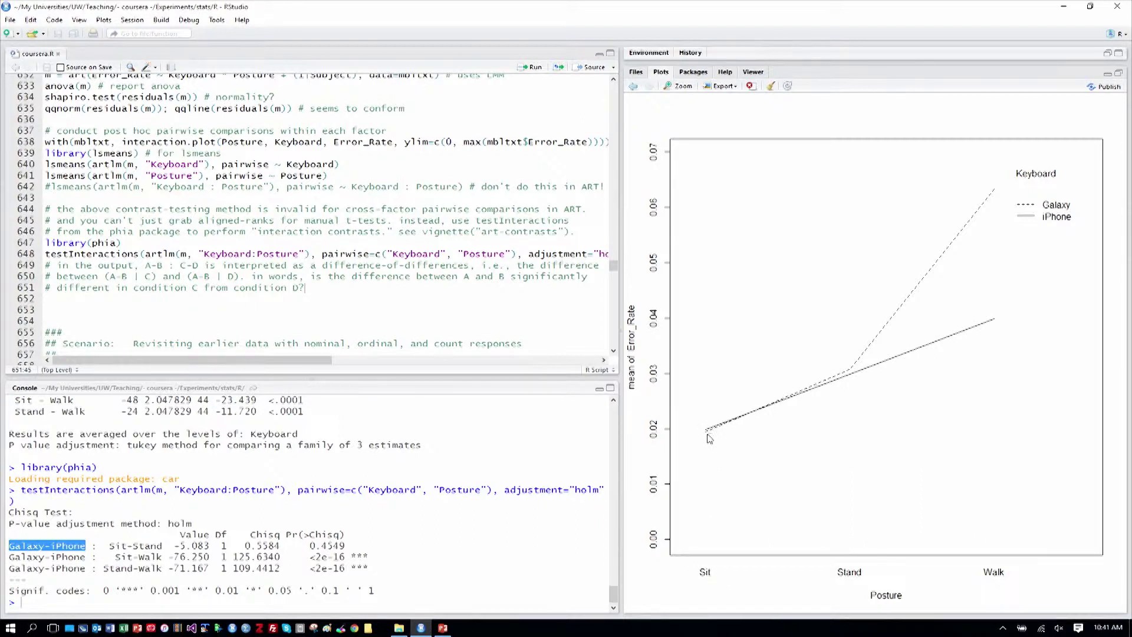
left_click(72, 556)
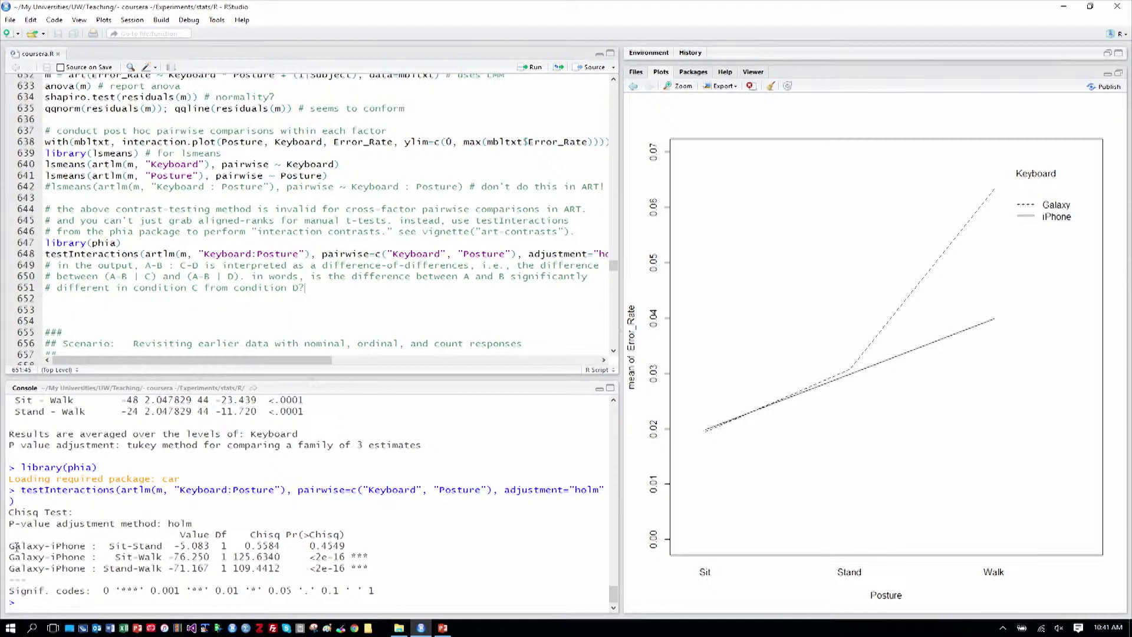
left_click_drag(8, 546, 86, 545)
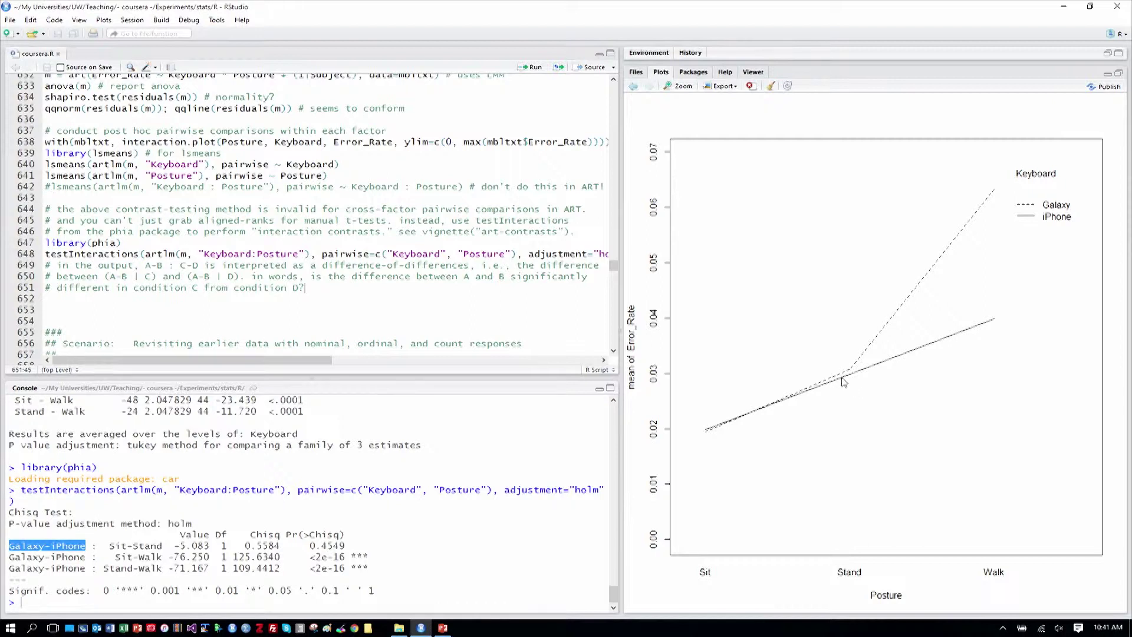
left_click_drag(305, 546, 356, 546)
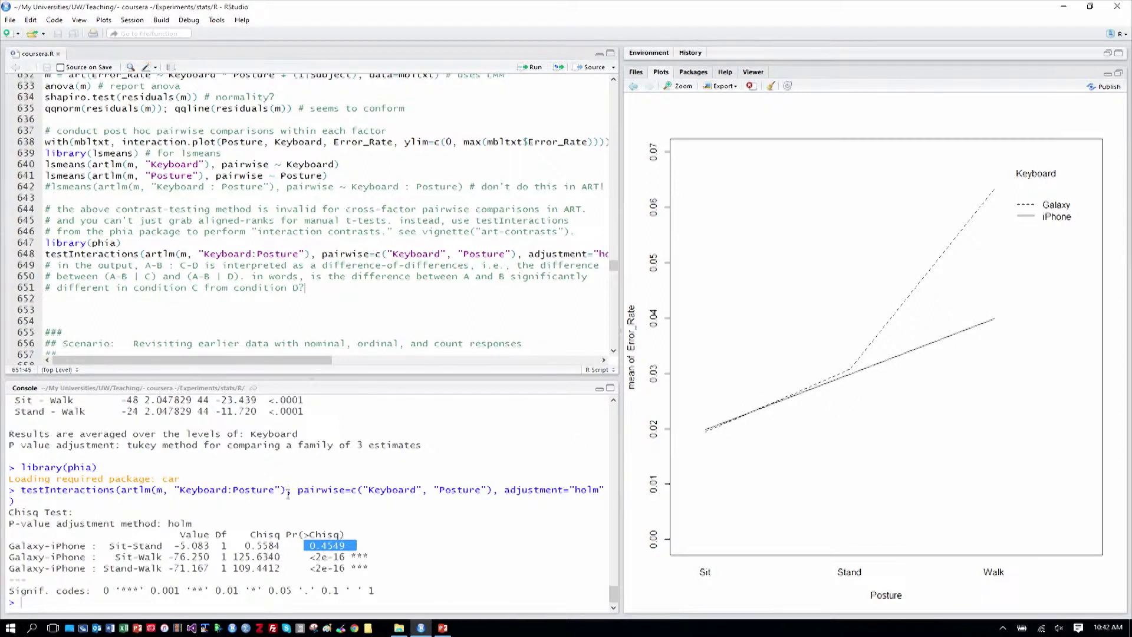
left_click(7, 560)
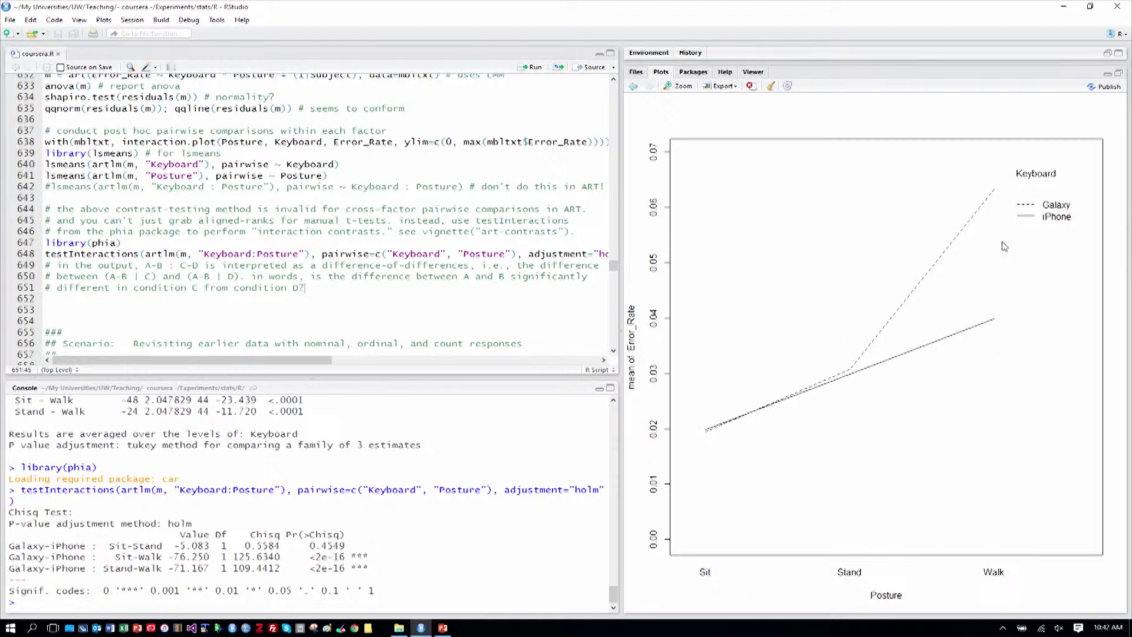
Go past the interaction contrasts code to the scenario on revisiting earlier data with nominal, ordinal, and count responses
left_click(151, 302)
scroll(351, 288, "down", 1)
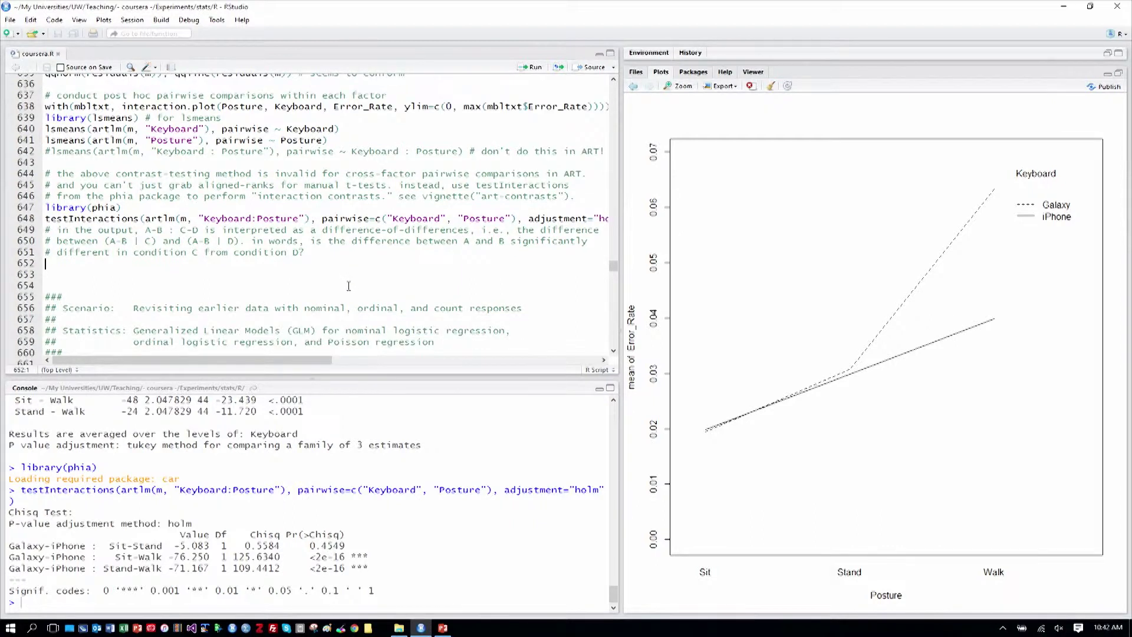
scroll(349, 286, "down", 1)
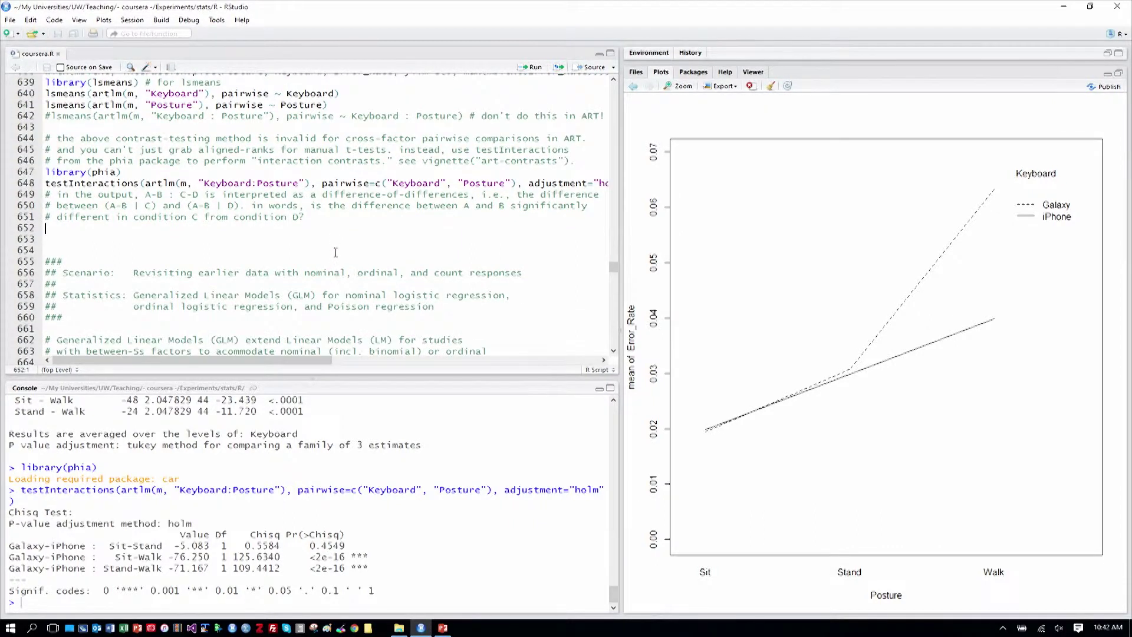